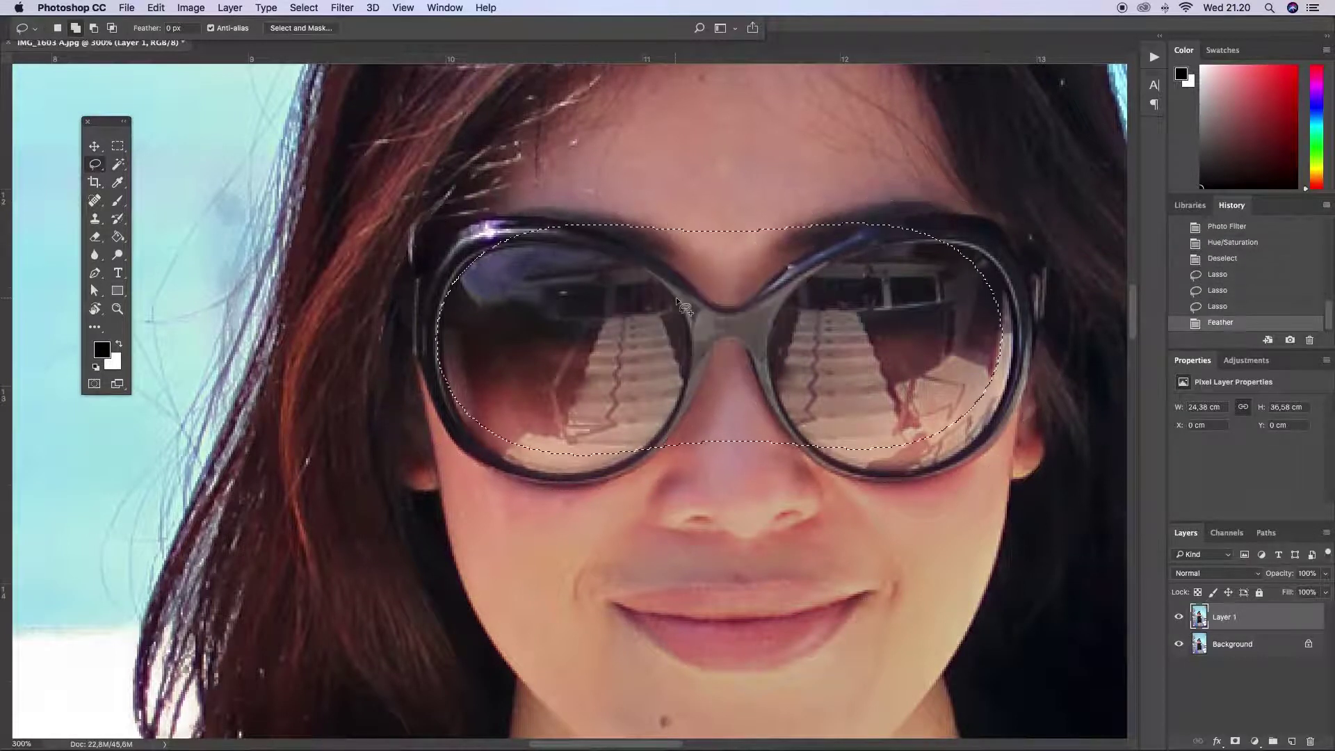
Darken the feathered sunglasses selection with Levels by raising the black input level, and deselect.
key(super+l)
drag(881, 280, 891, 280)
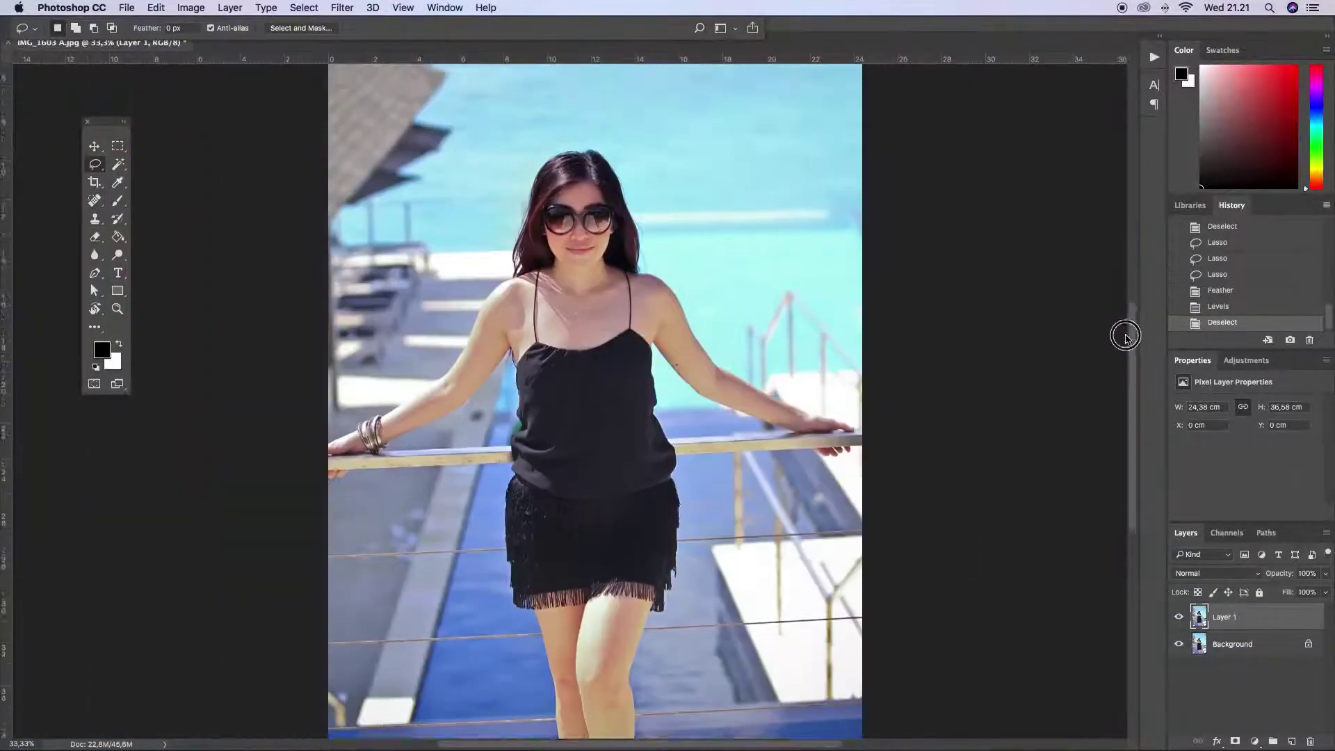
Lasso the legs below the skirt, feather the selection and lower its saturation with Hue/Saturation.
key(super+plus)
scroll(478, 368, down, 5)
drag(661, 630, 536, 366)
key(shift+F6)
key(Return)
key(super+u)
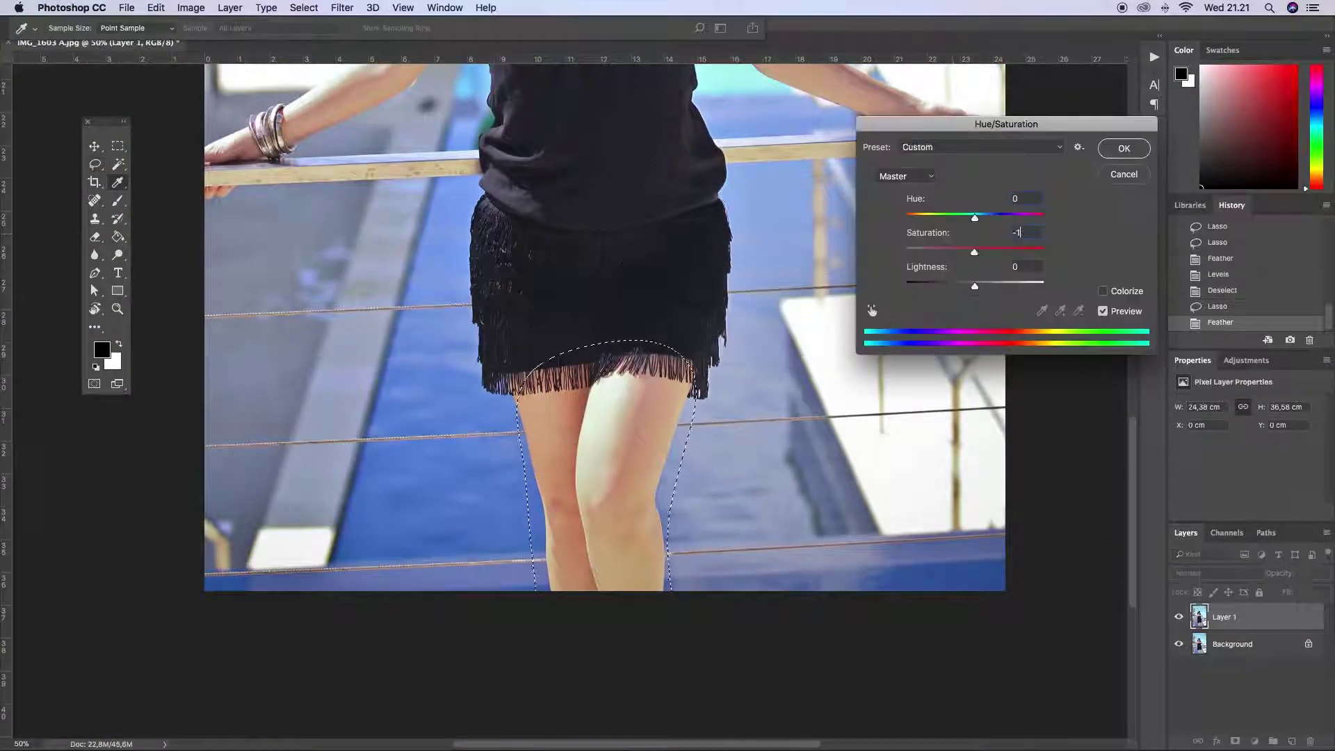
key(Return)
Brighten the selected legs with Levels by lowering the white input level, and deselect.
key(super+l)
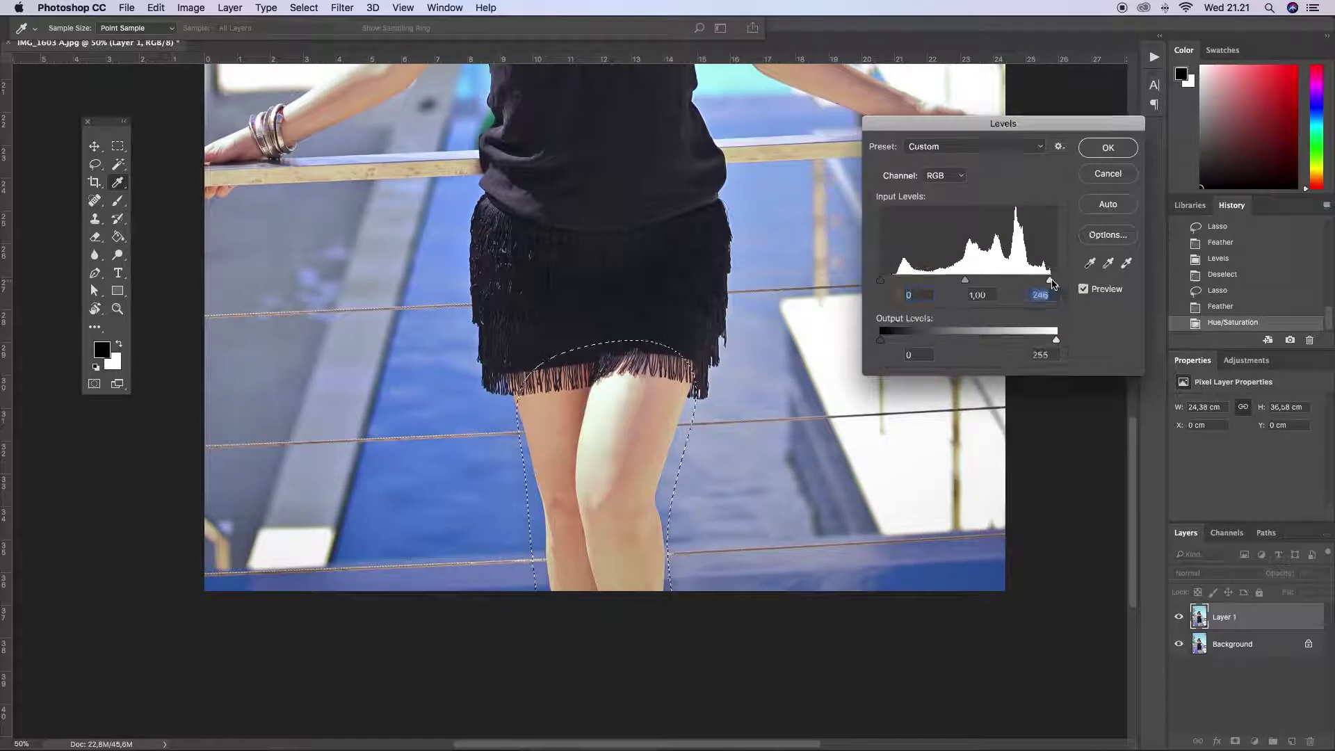
key(Return)
key(super+d)
Select the black top and fringed skirt with additive Lasso selections and feather the combined selection.
key(super+plus)
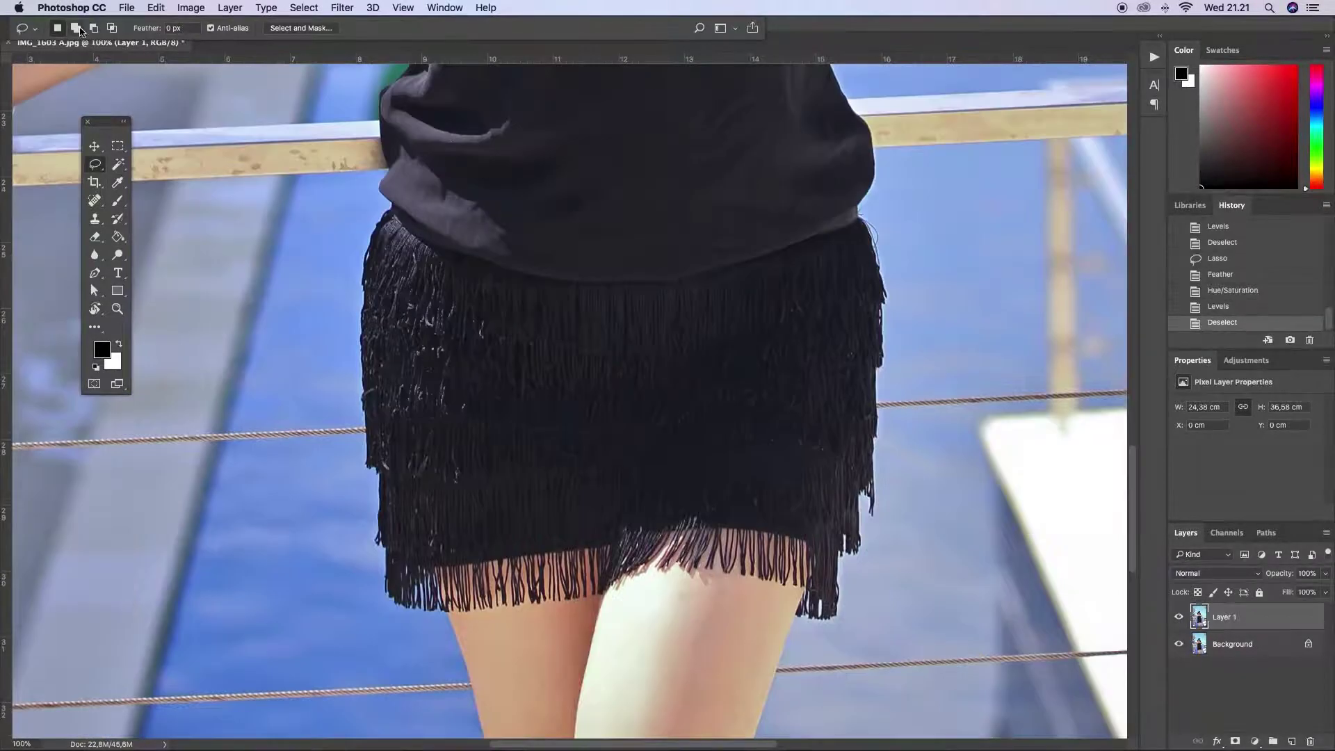
drag(876, 470, 391, 202)
drag(1132, 478, 1132, 416)
mouse_move(390, 556)
mouse_down()
mouse_move(383, 299)
mouse_move(757, 650)
mouse_move(432, 591)
mouse_up()
key(super+minus)
scroll(619, 391, down, 3)
key(shift+F6)
key(Return)
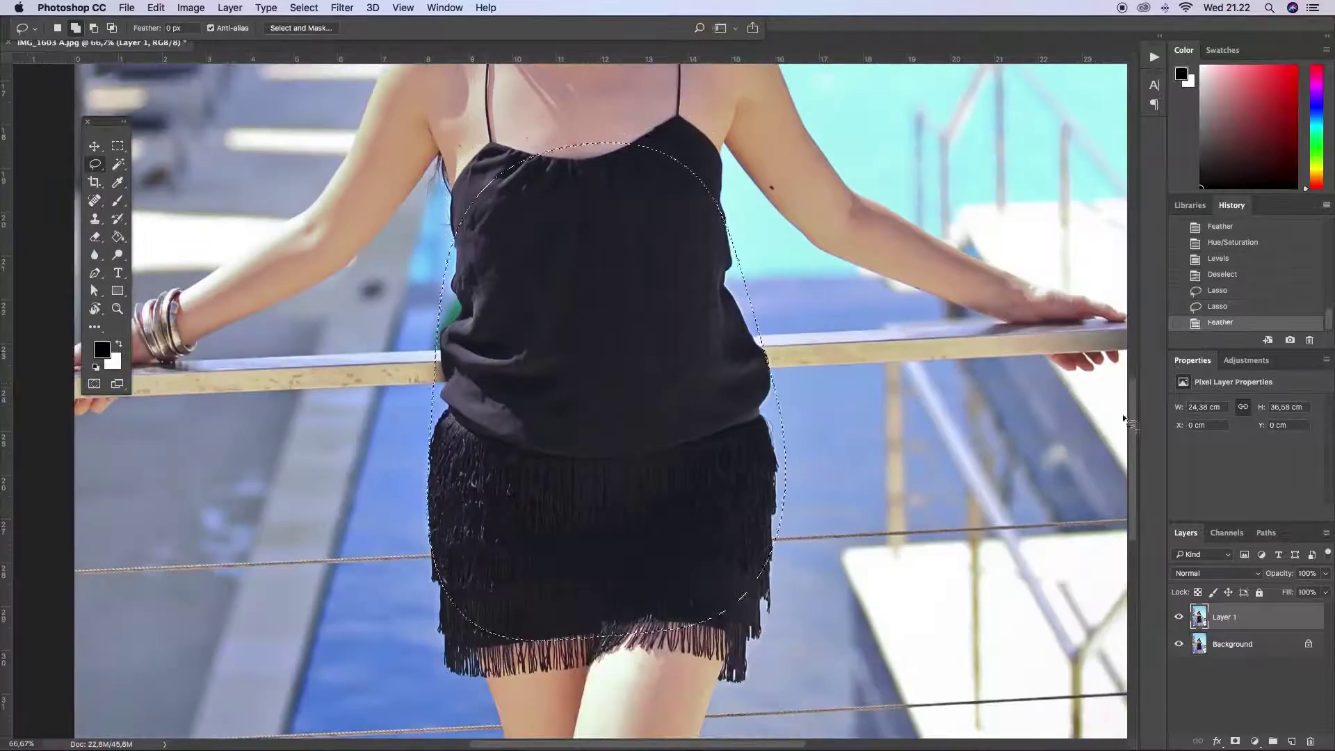
Adjust the tonal range of the selected outfit with Levels and deselect.
key(super+l)
key(Return)
key(super+d)
Lasso the whole background above the railing, around the woman's head and arms, and feather the selection.
key(super+minus)
key(super+minus)
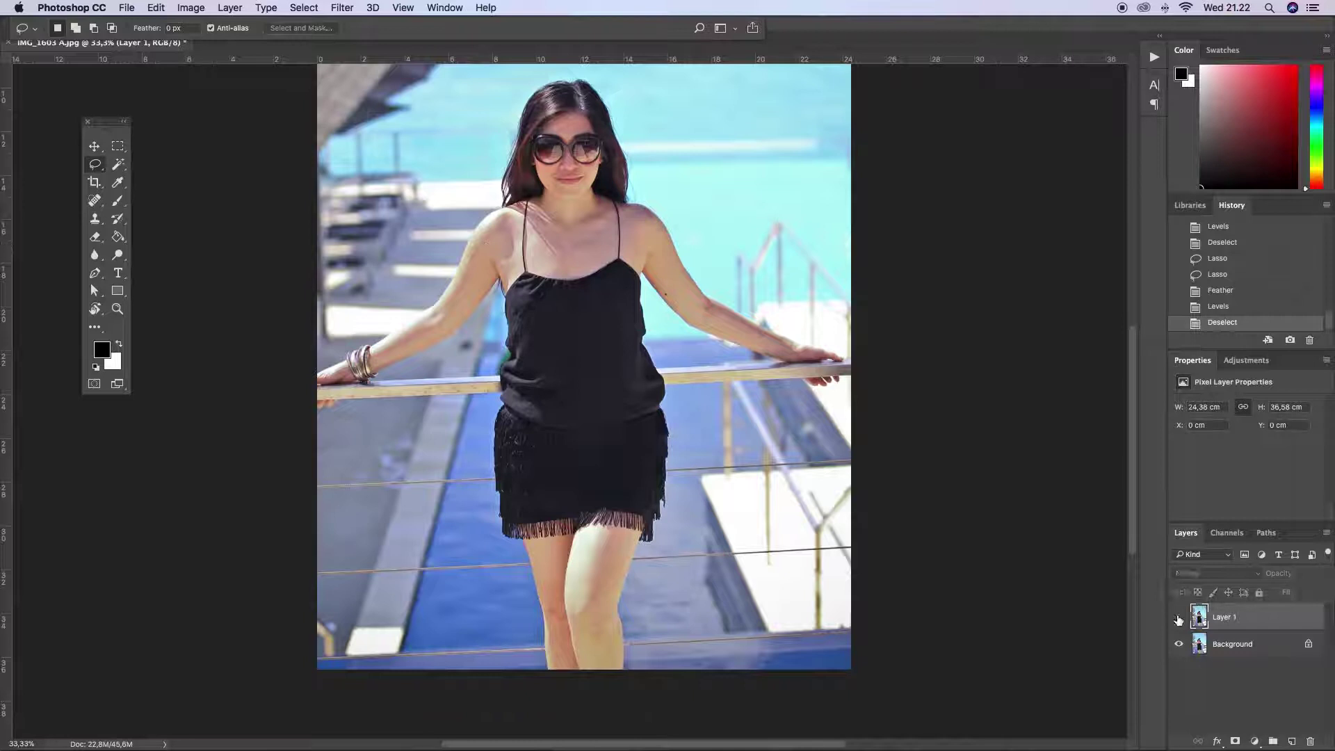
key(super+minus)
drag(765, 467, 662, 415)
drag(447, 426, 768, 466)
key(shift+F6)
key(Return)
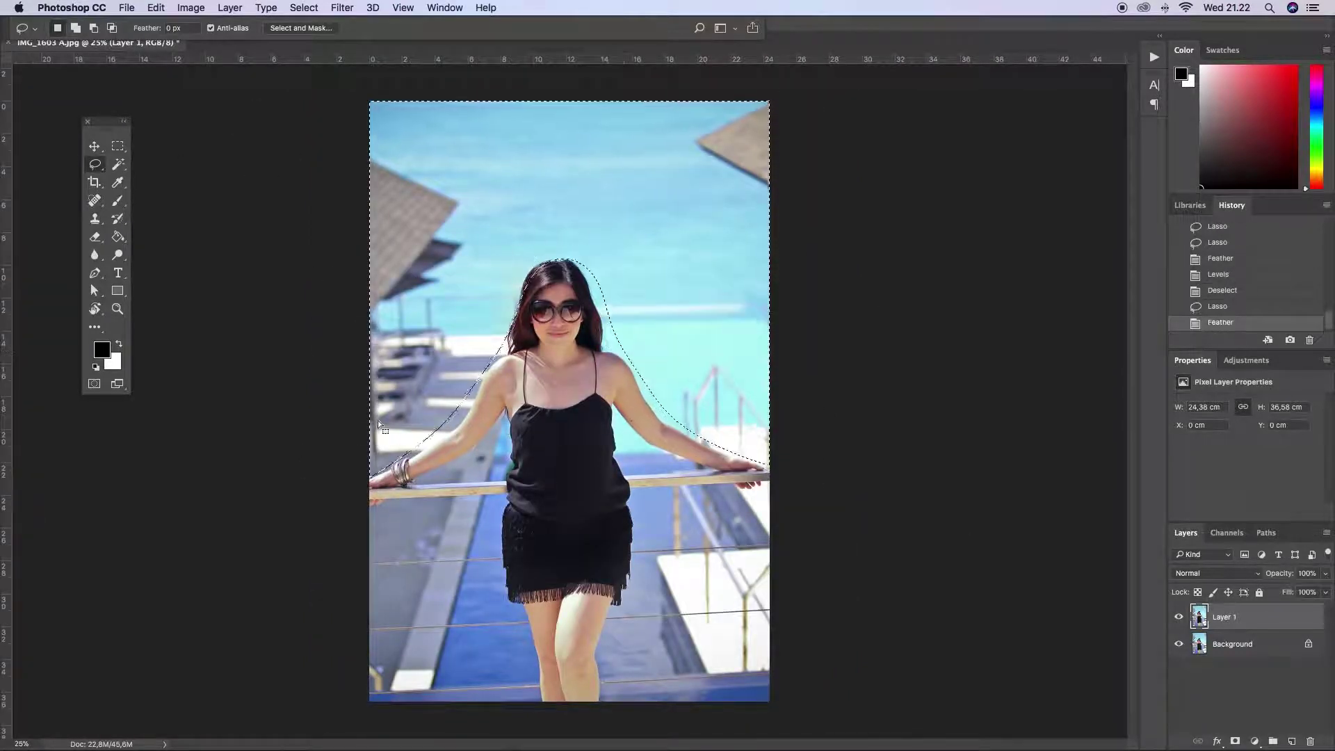
Darken the midtones of the selected upper background with Levels and deselect.
key(super+l)
drag(975, 281, 989, 281)
click(1107, 148)
key(super+d)
Lasso the roof along the left edge of the photo.
drag(449, 229, 370, 326)
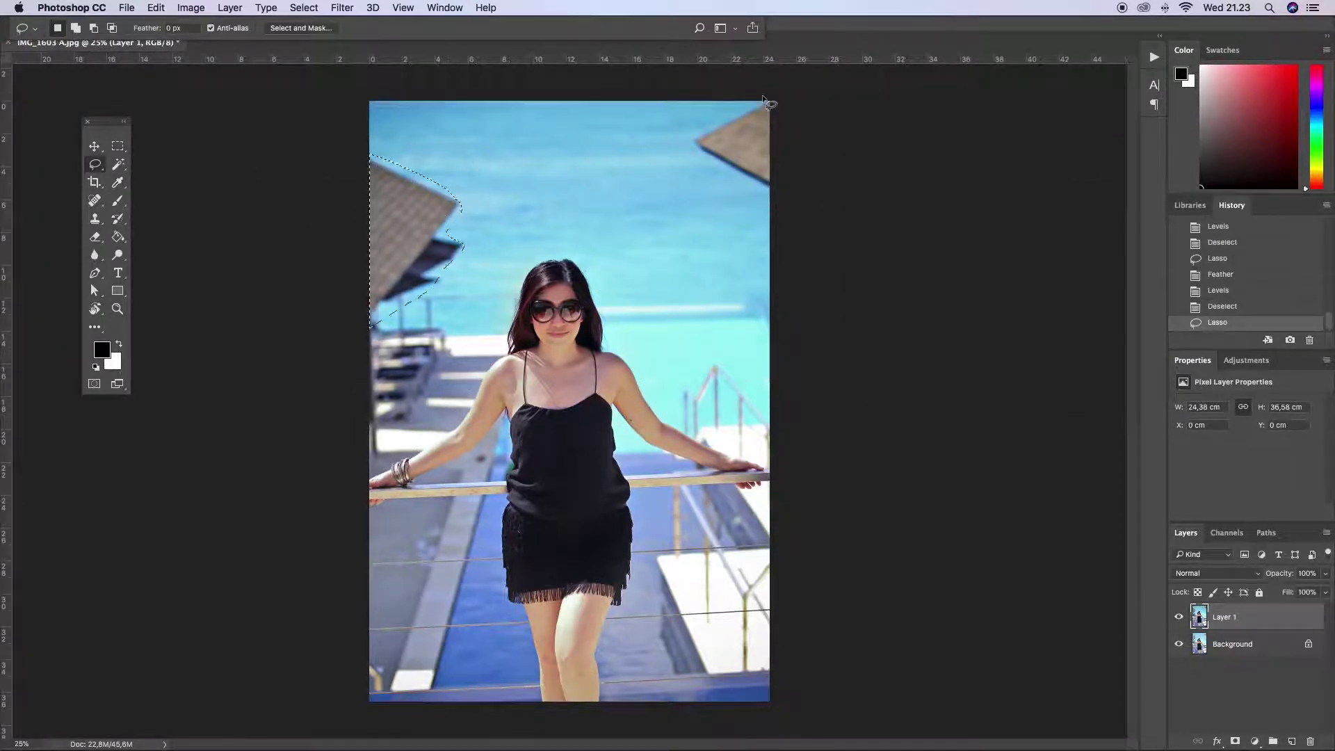
key(shift+F6)
key(Escape)
key(super+z)
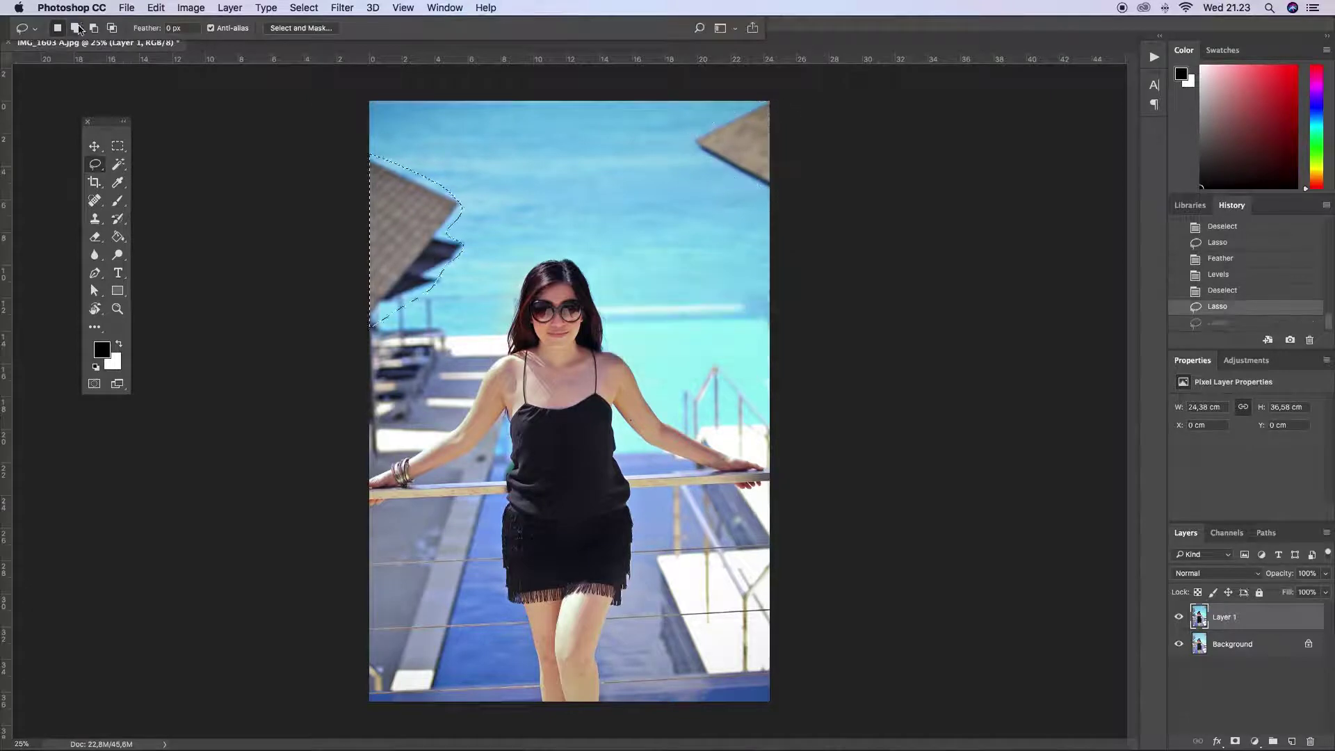
Add the roof in the photo's upper-right corner to the selection and feather both areas.
key(super+shift+z)
key(shift+F6)
key(Return)
Darken the selected roofs with Levels by setting the black input level to 33, and deselect.
key(super+l)
drag(880, 279, 915, 282)
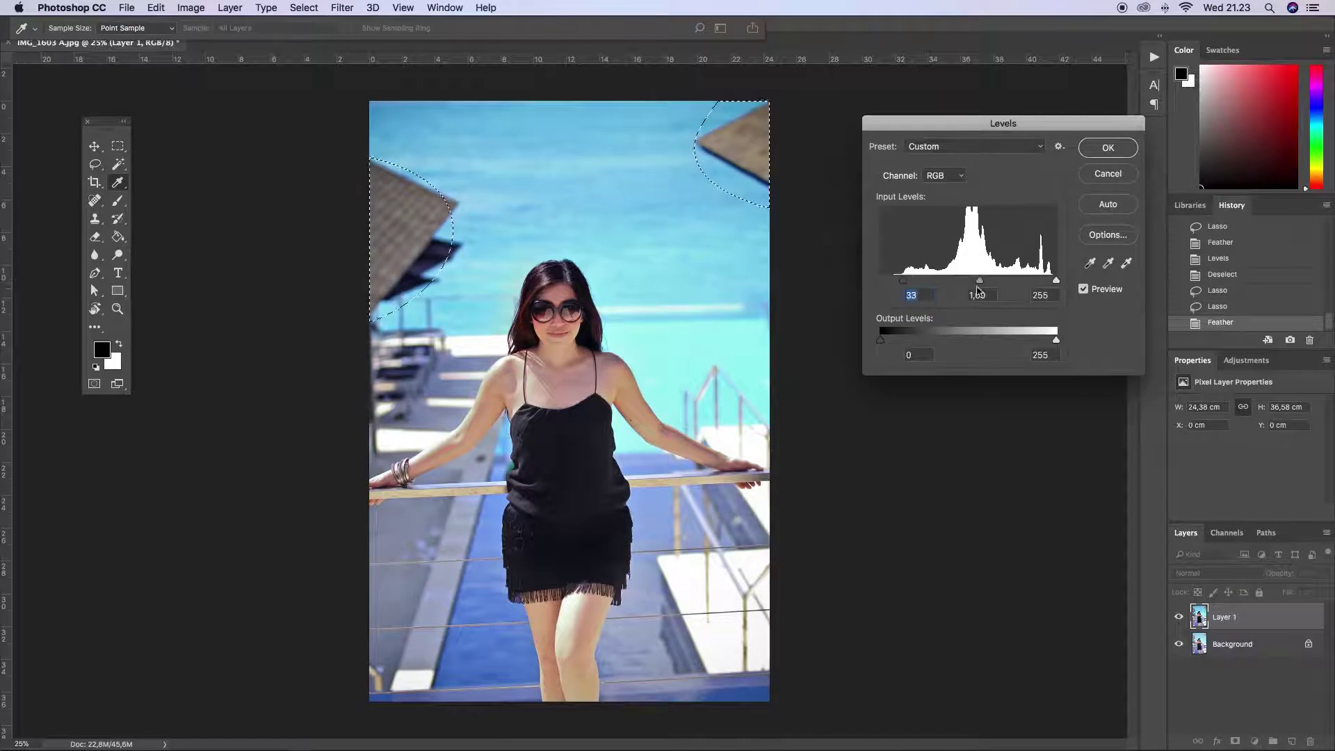
key(Return)
key(super+d)
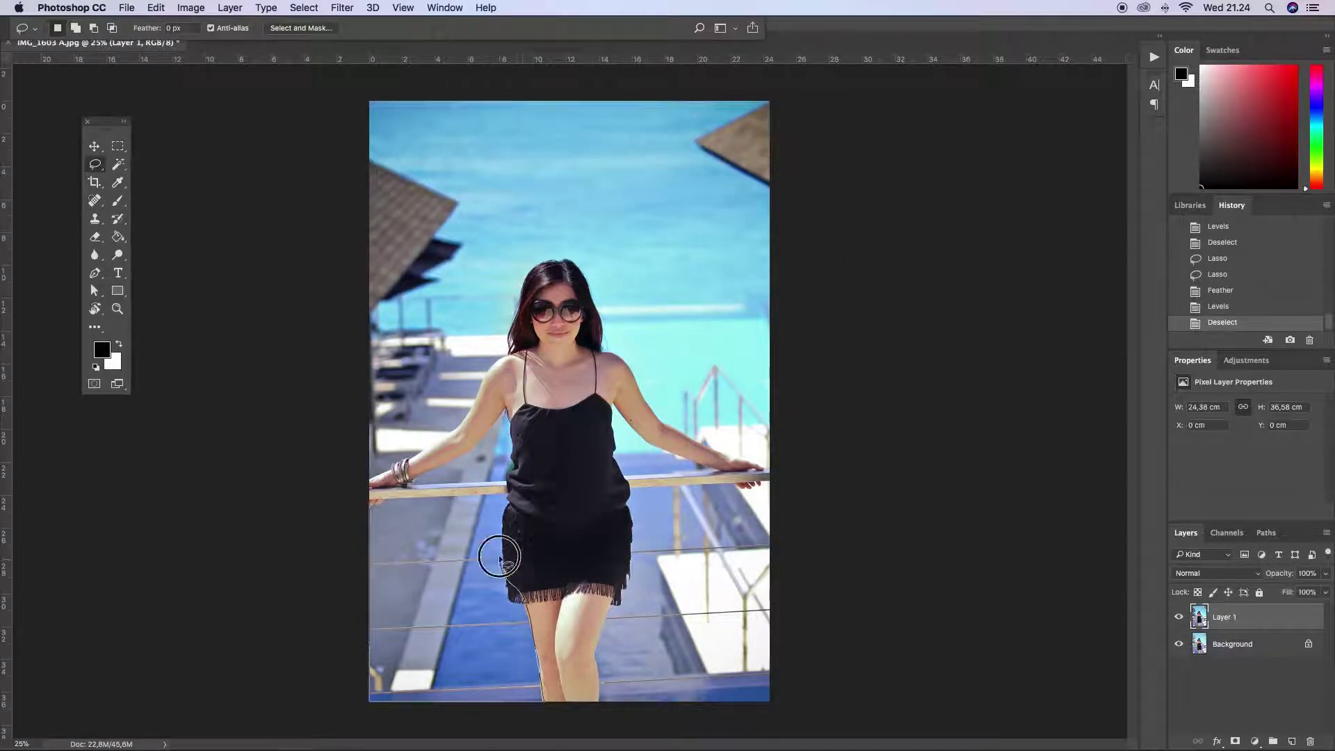
Lasso the background below the railing on the photo's left side, up to the woman's body, and feather it.
drag(358, 507, 363, 498)
key(super+plus)
key(super+plus)
key(super+plus)
key(super+minus)
key(super+minus)
key(super+minus)
key(shift+F6)
key(Return)
Darken the selected lower-left background with Levels and adjust its color with Hue/Saturation.
key(super+l)
drag(880, 280, 993, 254)
click(1108, 146)
key(super+u)
key(Return)
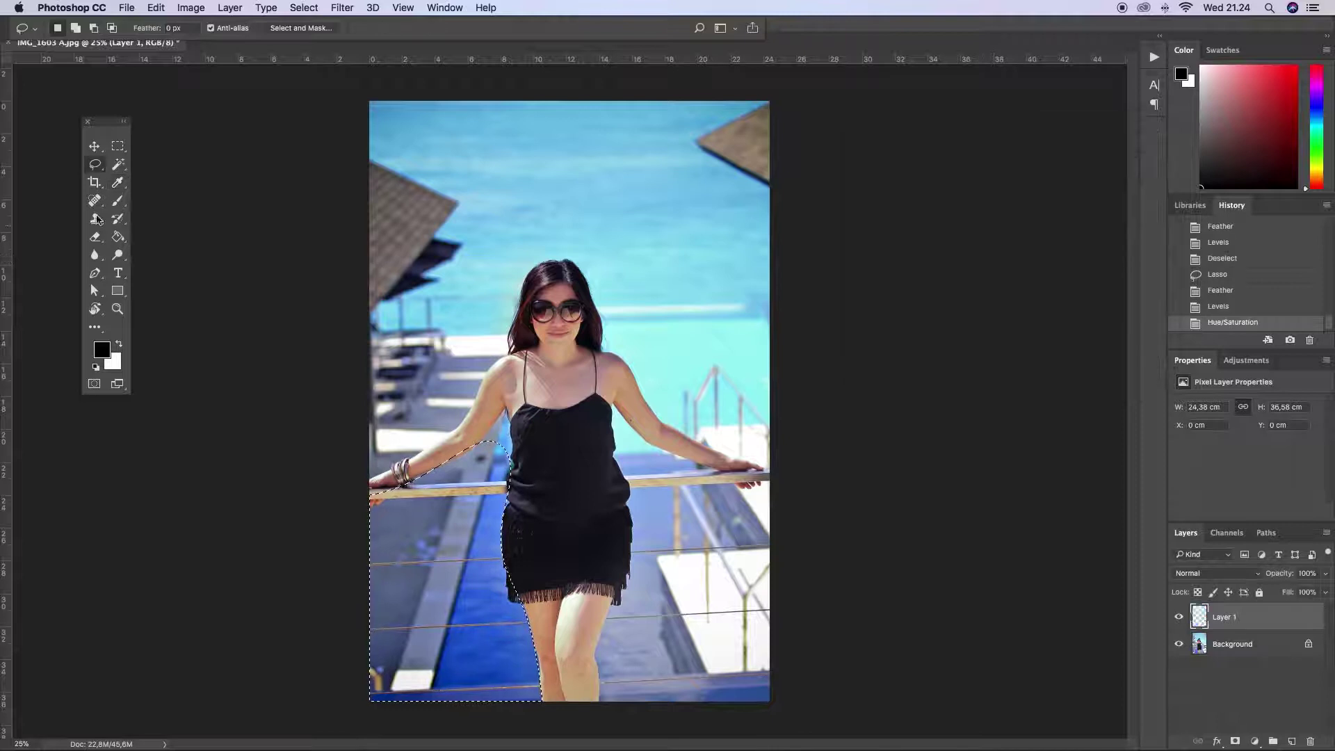
Lasso the background under the arm on the photo's right side and feather it by 150 pixels.
mouse_move(611, 610)
mouse_down()
mouse_move(710, 461)
mouse_move(643, 444)
mouse_up()
key(shift+F6)
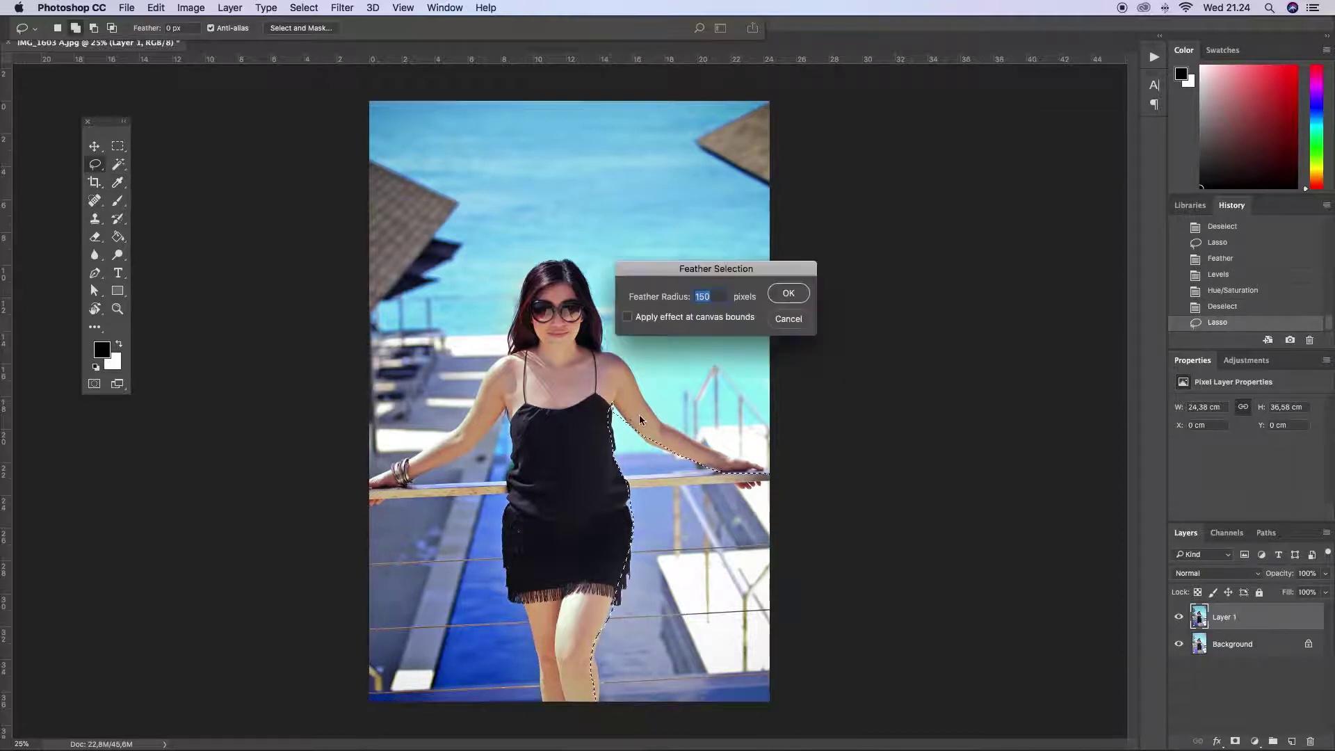
key(Return)
Adjust the selected lower-right background with Levels and Hue/Saturation.
key(super+alt+l)
key(Return)
key(super+alt+u)
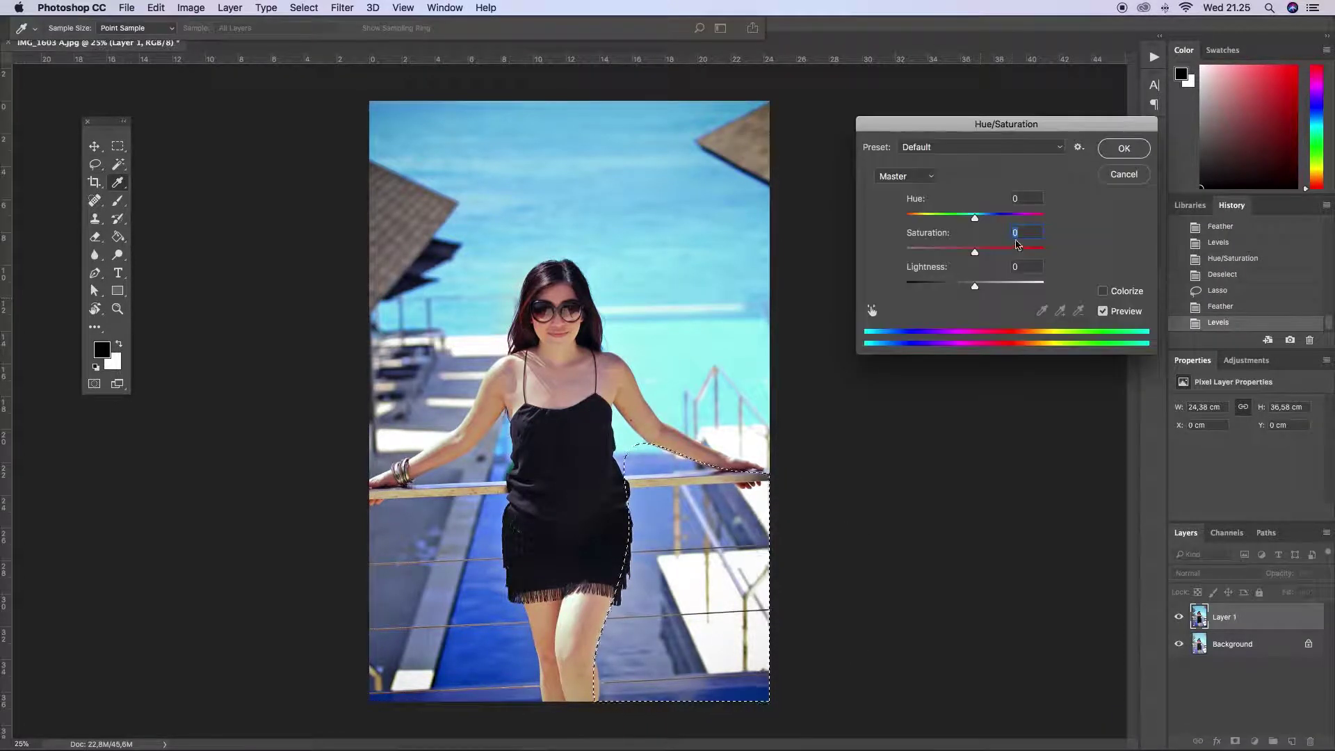
key(Return)
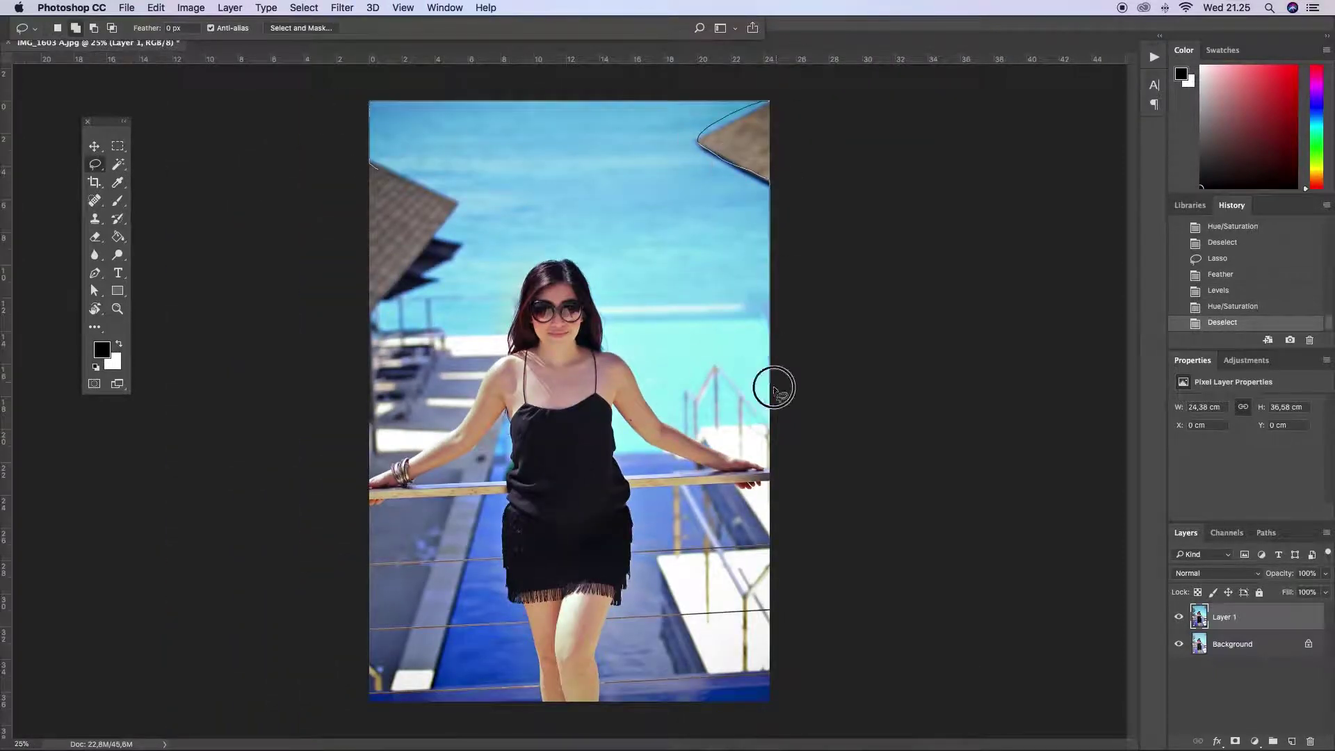
Lasso the sea behind the woman, leaving out both roofs, and feather the selection.
drag(373, 336, 372, 336)
key(shift+F6)
key(Return)
Raise the black input level of the selected sea with Levels, adjust its saturation with Hue/Saturation, and deselect.
key(super+l)
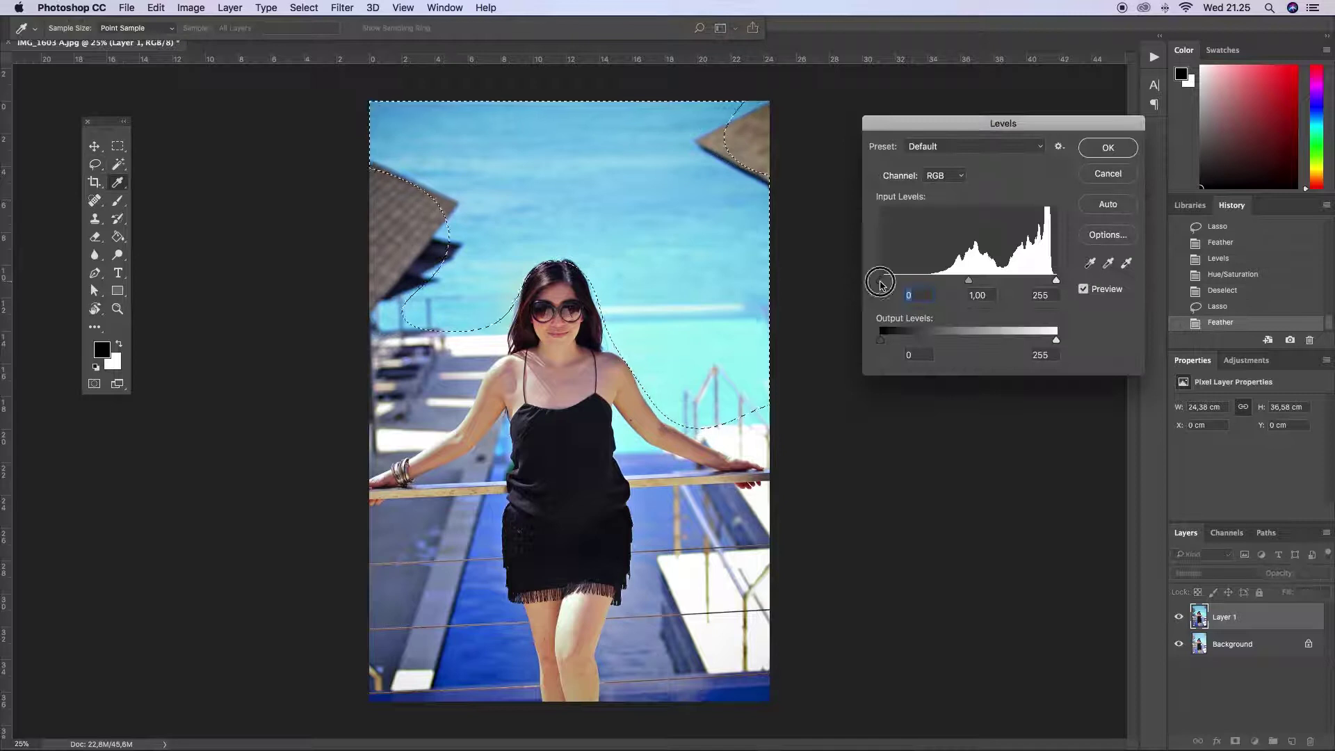
drag(883, 277, 922, 281)
key(Return)
key(super+u)
click(933, 231)
key(BackSpace)
key(Return)
key(l)
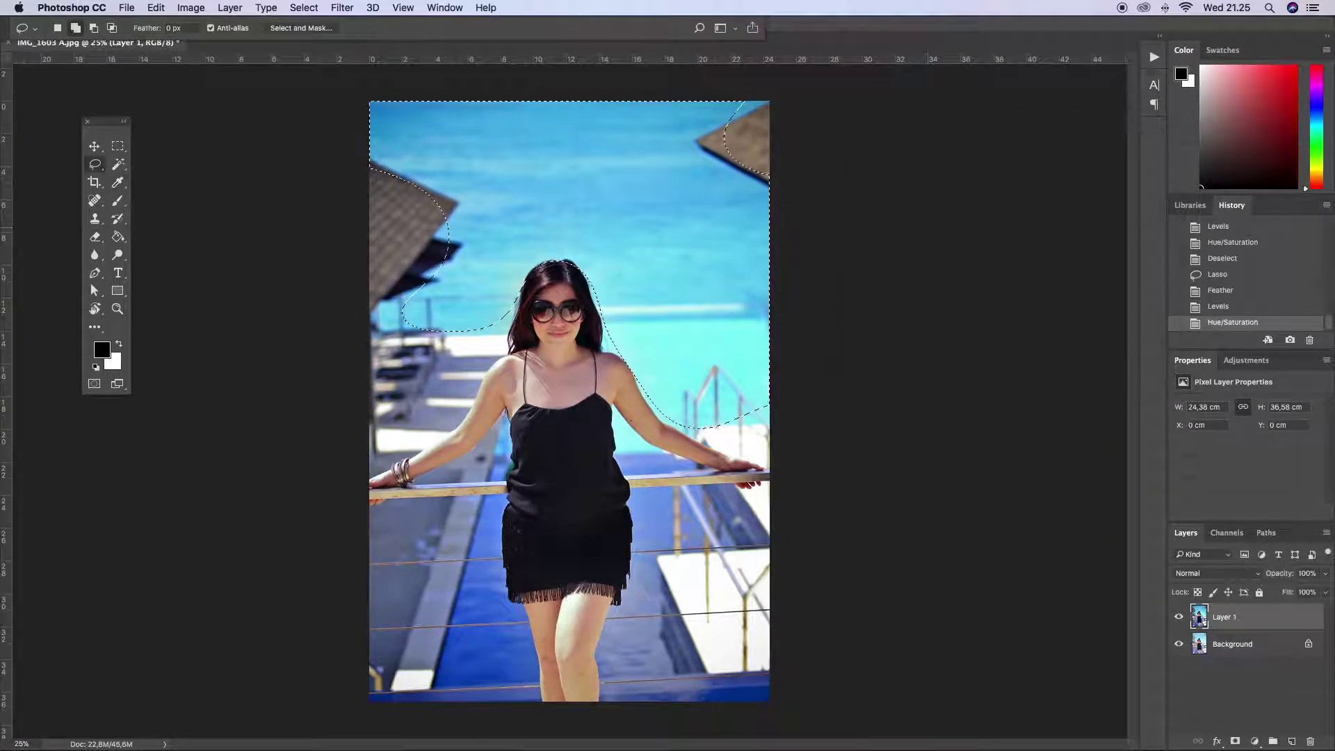
key(super+d)
Lasso the black top from neckline to hem and feather the selection by 150 pixels.
key(super+plus)
key(super+plus)
key(super+plus)
mouse_move(453, 271)
mouse_down()
mouse_move(593, 278)
mouse_move(577, 281)
mouse_up()
key(shift+F6)
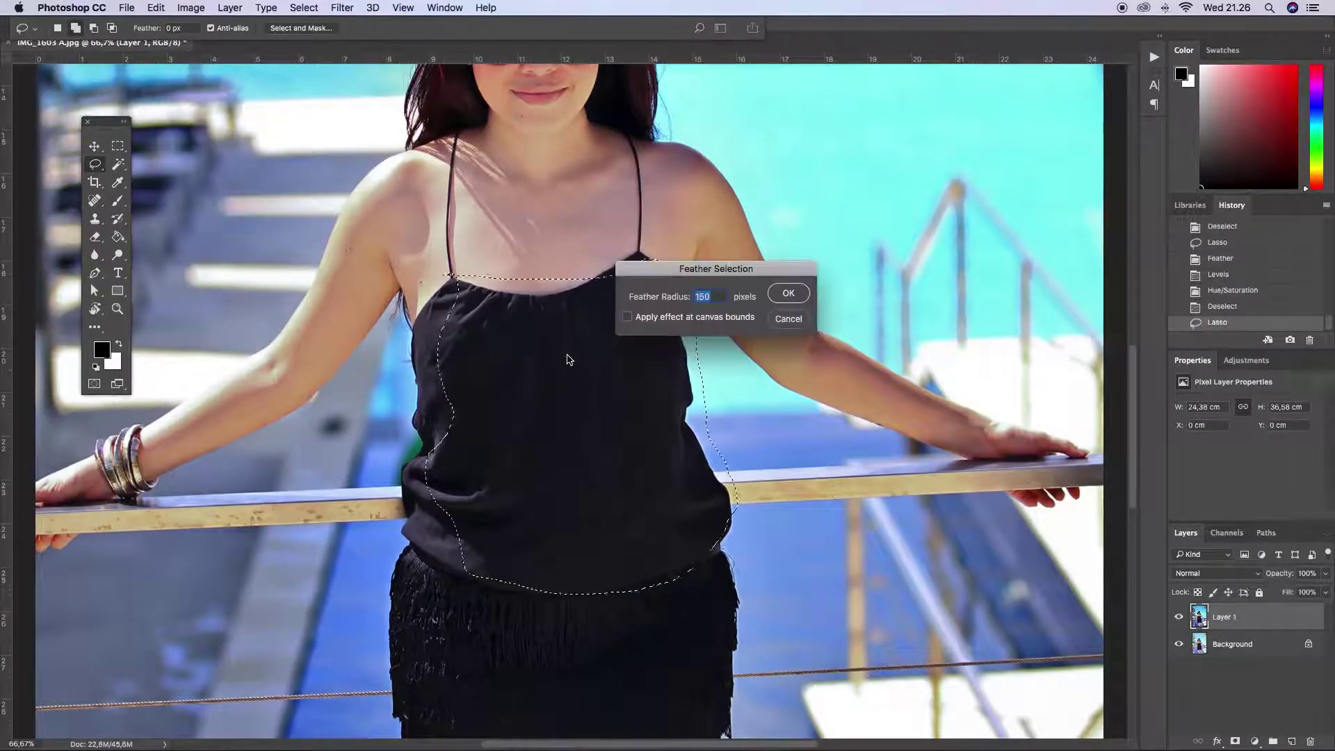
key(Return)
Brighten the selected top with Levels by lowering the white input level, and deselect.
click(190, 7)
mouse_move(207, 49)
click(371, 283)
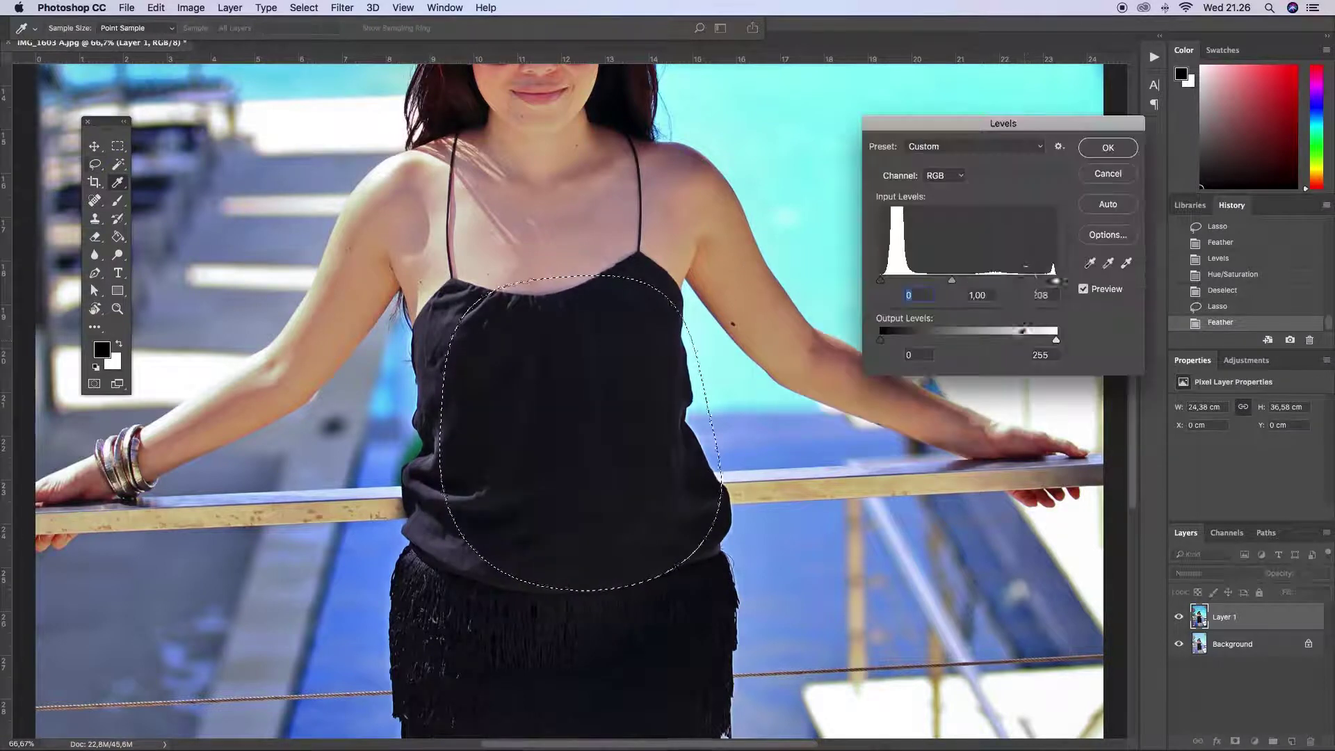
drag(1055, 280, 1021, 281)
click(1108, 148)
key(super+d)
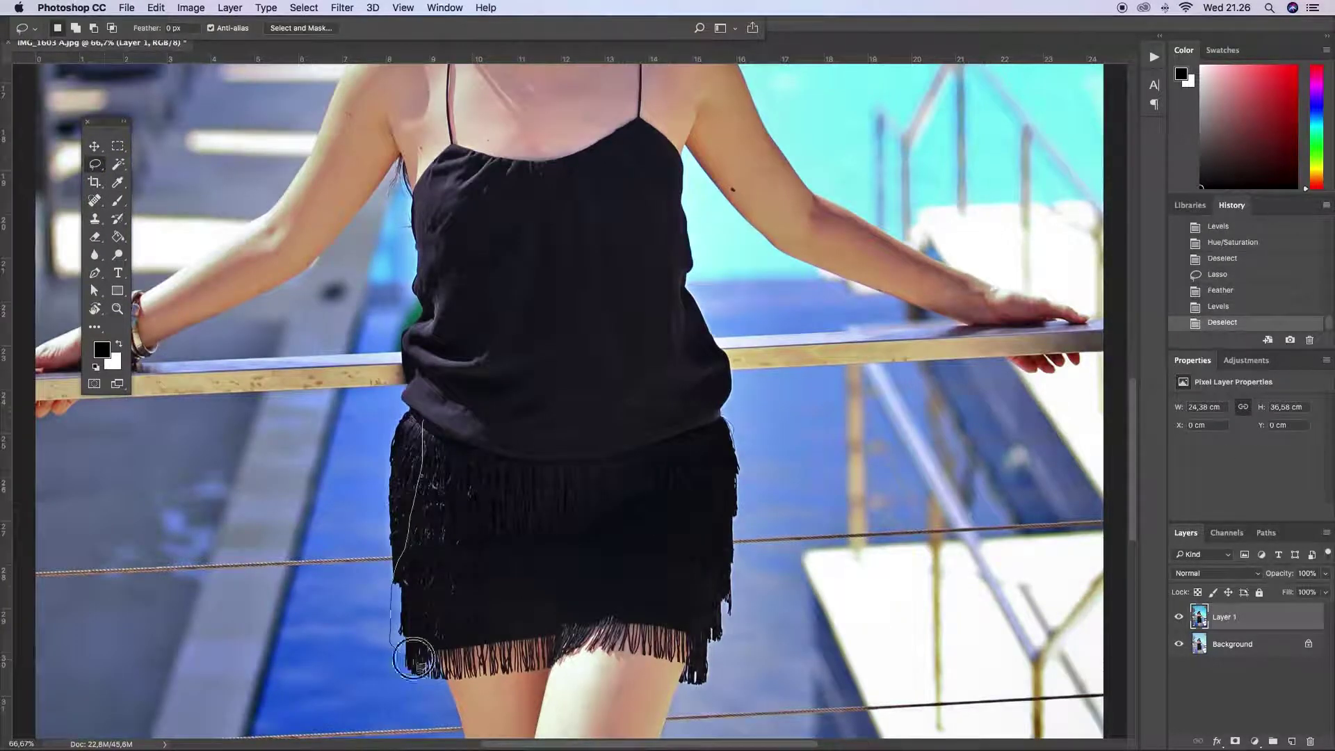
Lasso the fringed skirt and feather the selection.
drag(414, 658, 425, 417)
key(shift+F6)
key(Return)
Brighten the selected skirt with Levels by lowering the white input level, and deselect.
key(super+l)
drag(1055, 281, 1030, 281)
click(1108, 147)
key(super+d)
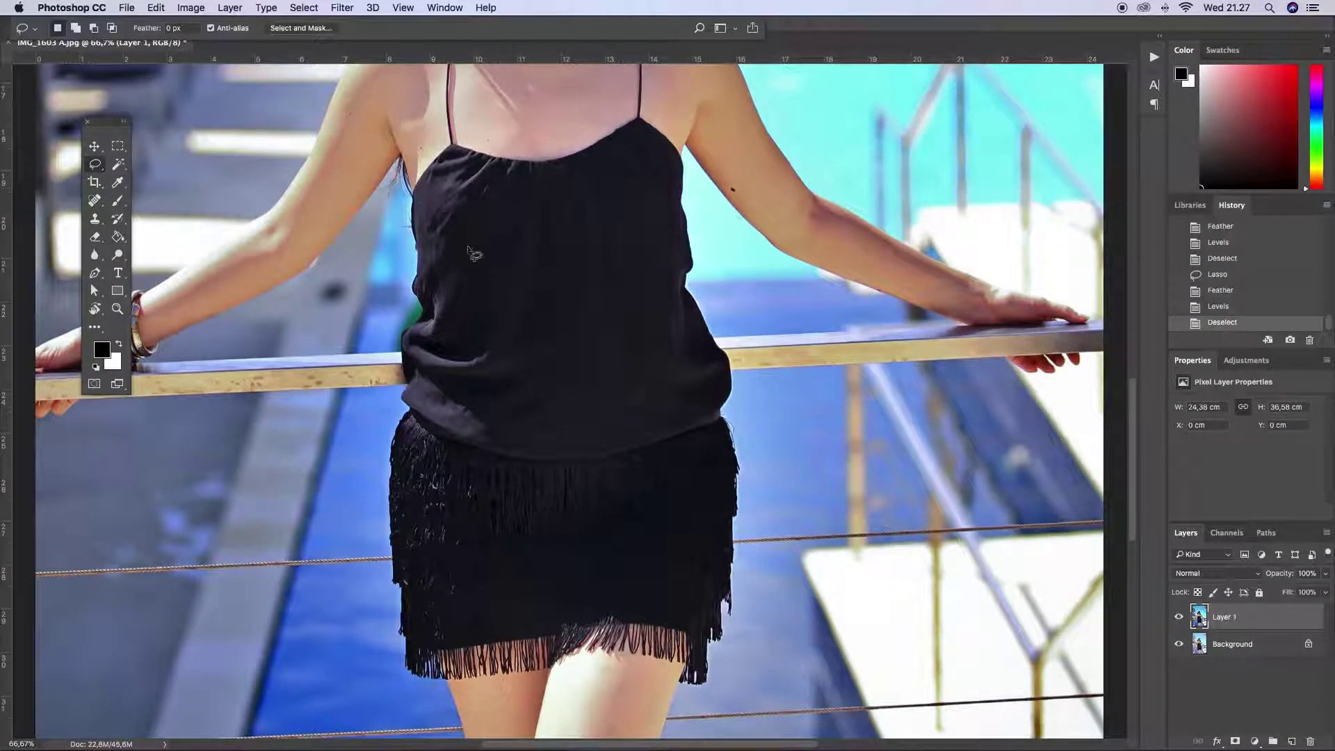
Select the neck, chest, shoulders and both arms with additive Lasso selections.
scroll(508, 354, up, 5)
key(super+minus)
mouse_move(408, 403)
mouse_down()
mouse_move(593, 363)
mouse_move(924, 524)
mouse_move(606, 176)
mouse_move(475, 231)
mouse_up()
mouse_move(661, 363)
mouse_down()
mouse_move(900, 495)
mouse_move(799, 417)
mouse_up()
drag(389, 445, 446, 391)
key(shift+F6)
key(Return)
key(super+z)
Feather the selection of the chest and arms by 100 pixels.
key(shift+F6)
text(100)
key(Return)
Adjust the selected skin of the chest and arms with Levels and Hue/Saturation, and deselect.
key(super+l)
key(Return)
key(super+u)
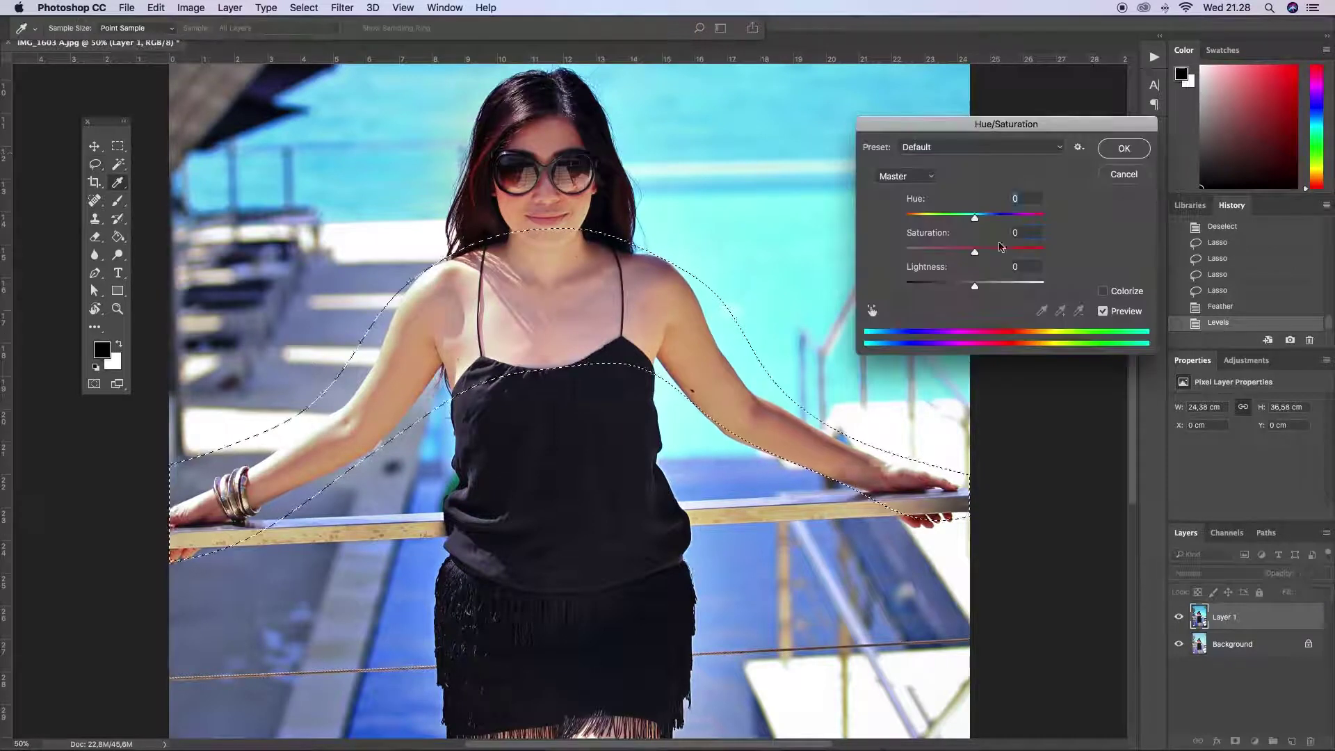
key(Return)
key(l)
key(super+d)
Compare the retouched photo with the original by toggling the visibility of Layer 1, and inspect the details.
click(1179, 617)
click(1179, 618)
click(1179, 618)
click(1179, 618)
key(super+plus)
key(super+plus)
key(super+minus)
key(super+minus)
key(super+minus)
drag(1132, 332, 1132, 349)
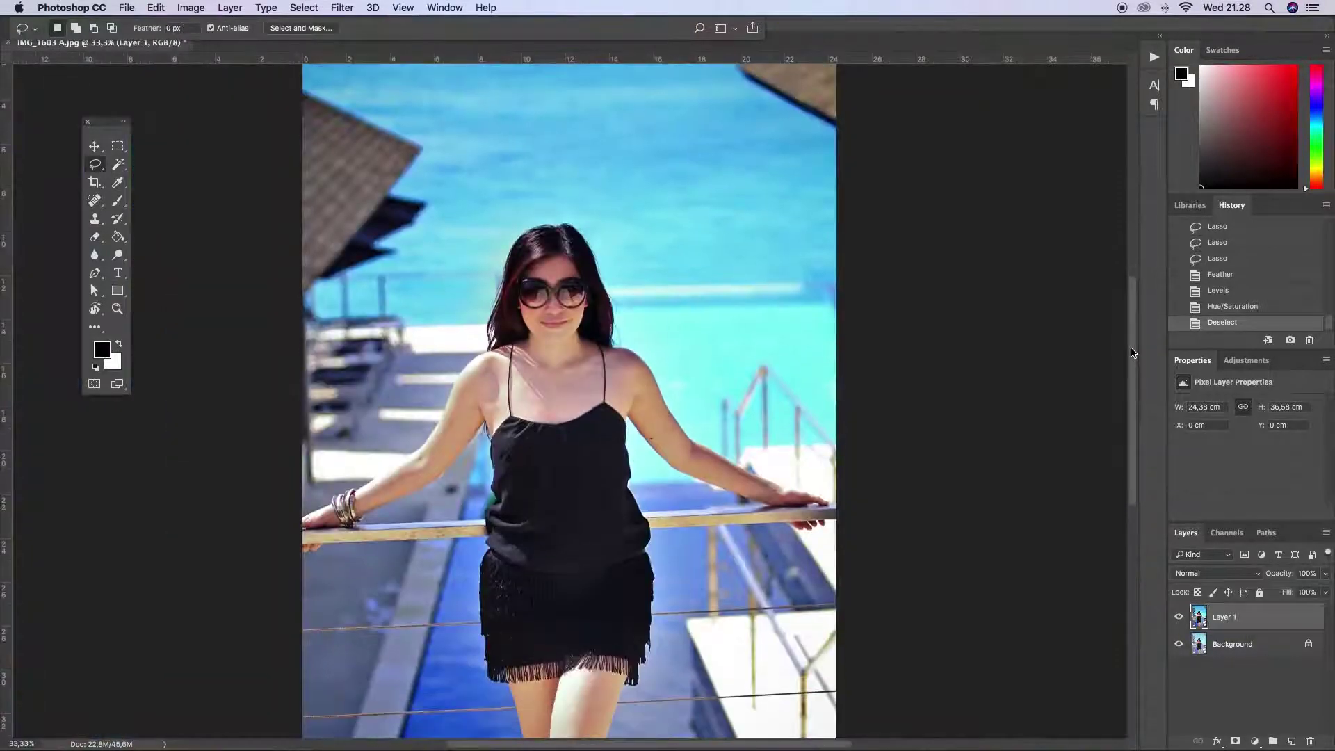
Find the Liquify filter through the help search and open it for Layer 1.
key(super+minus)
click(486, 7)
text(liq)
click(574, 46)
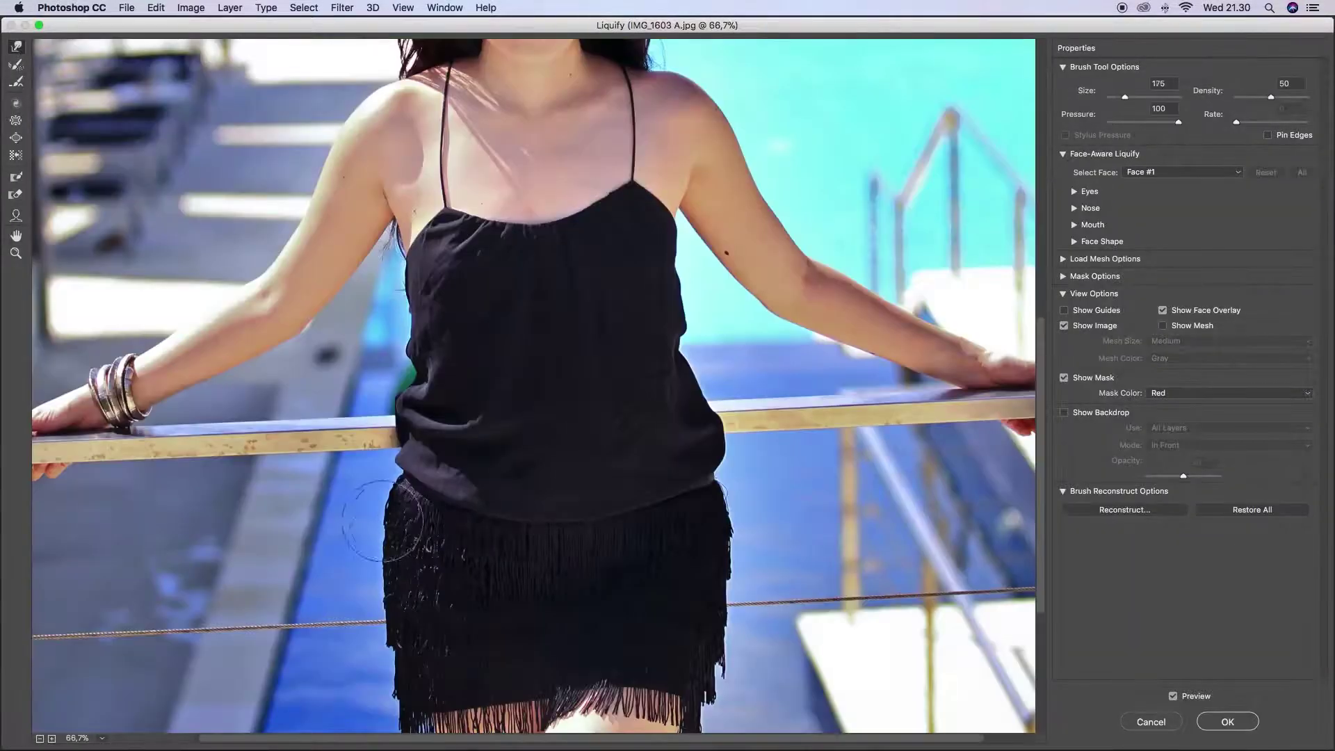
Set the warp brush size to 200 and reshape the right-hand hip outline where the top meets the skirt.
key(bracketright)
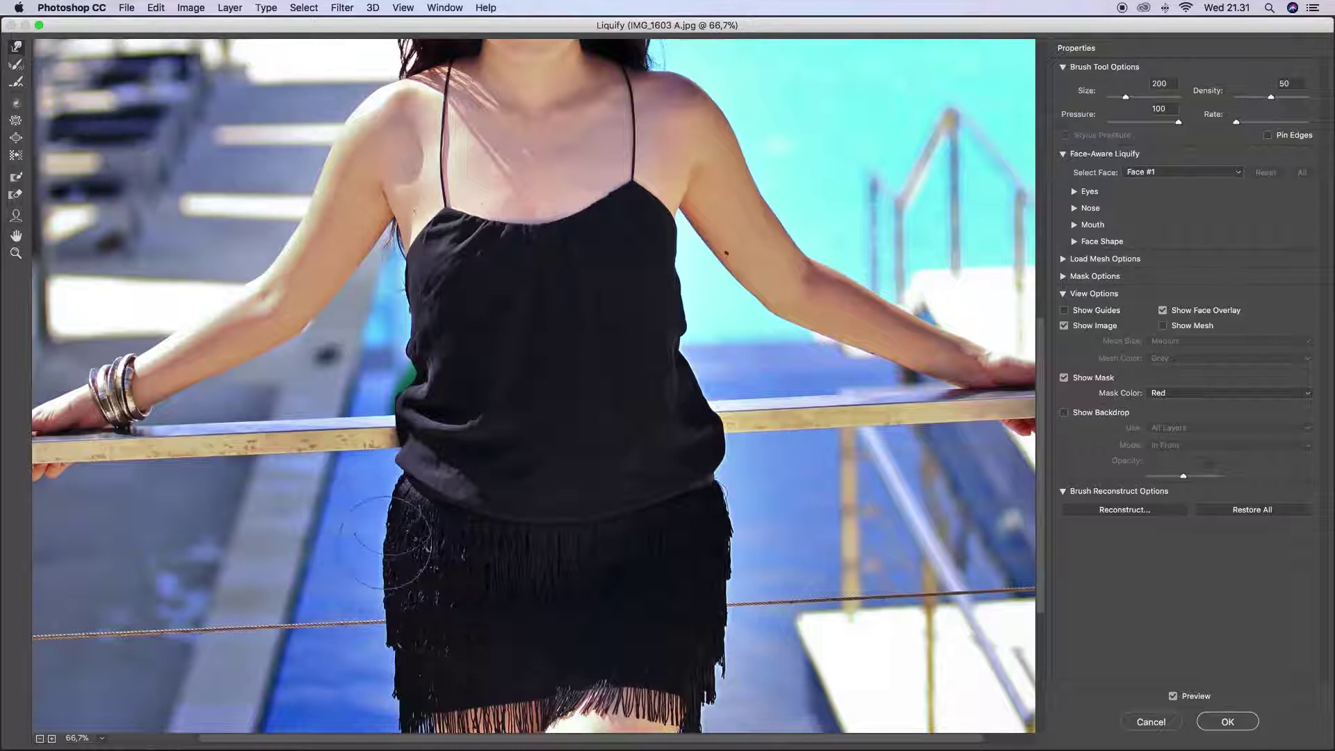
key(super+plus)
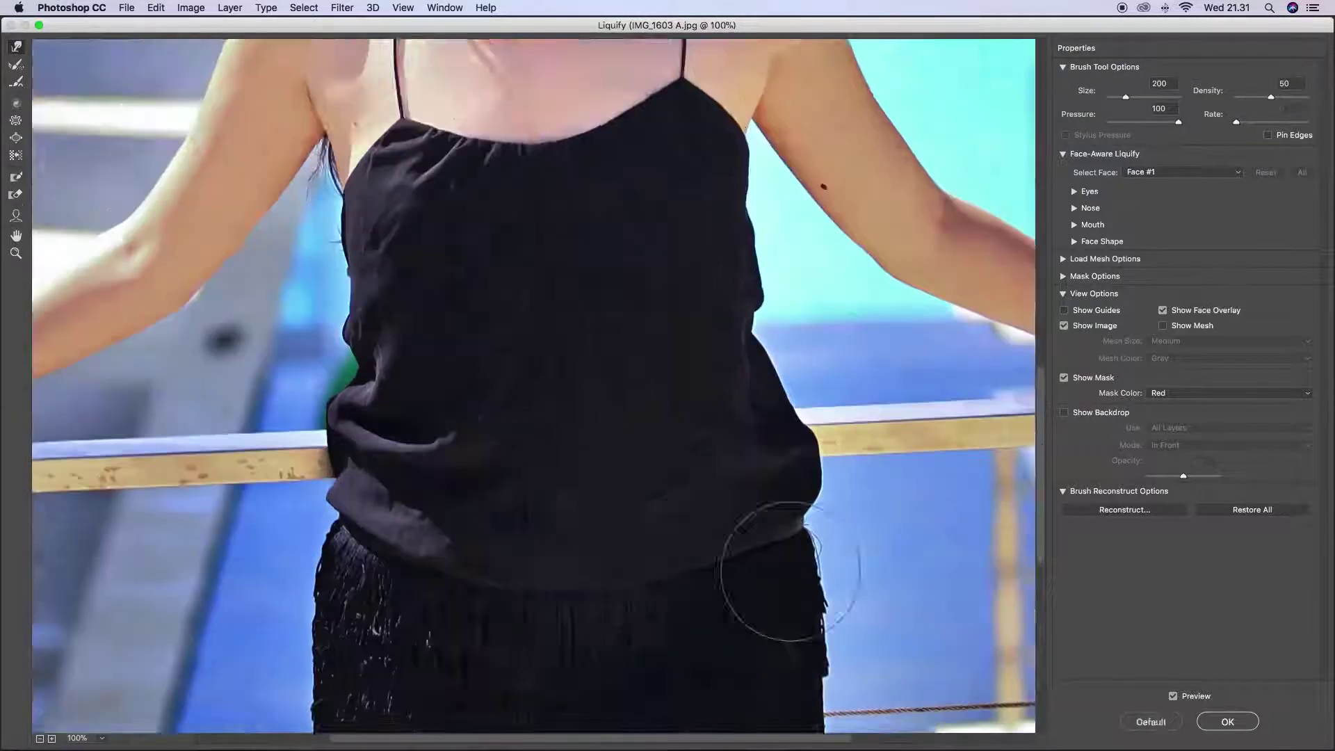
drag(768, 566, 828, 372)
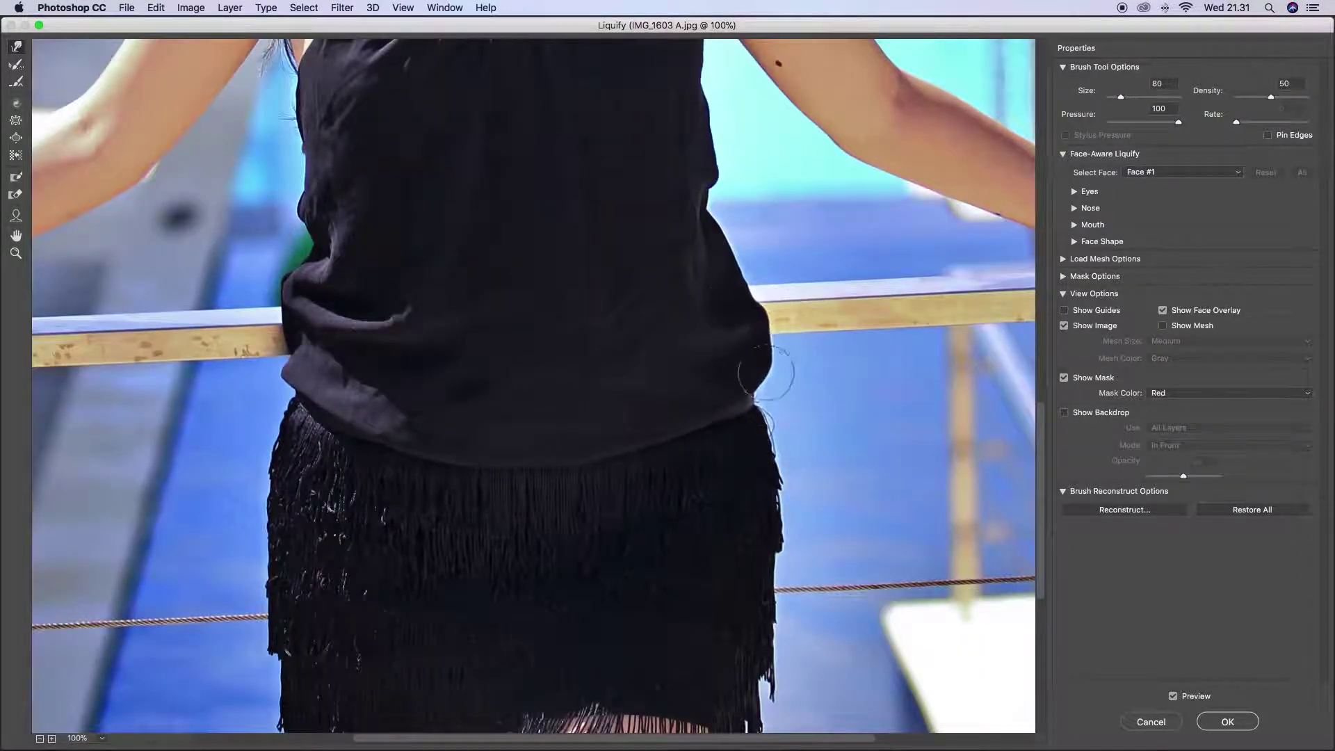
Enlarge the warp brush to at least 125 and reshape the outline along the top's right-hand side.
drag(1041, 425, 1042, 382)
key(bracketright)
key(bracketright)
key(bracketright)
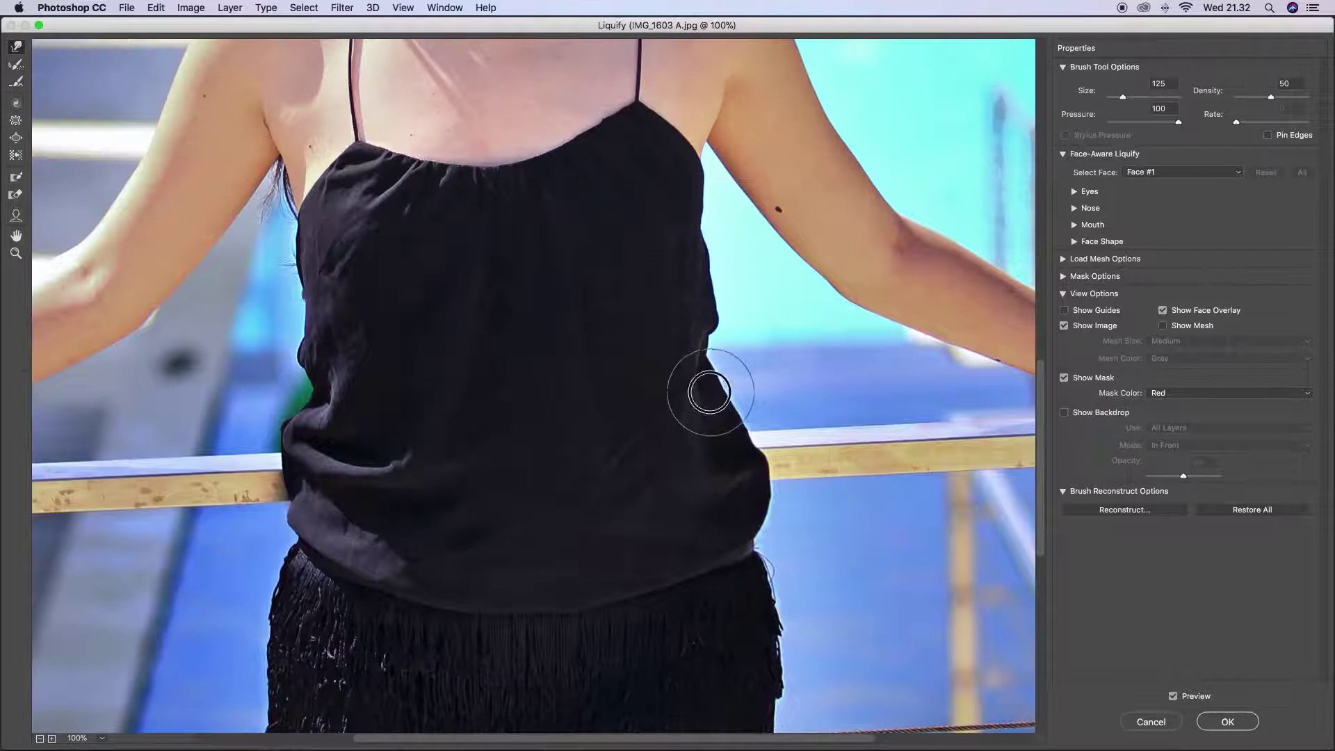
key(super+equal)
scroll(849, 432, right, 5)
key(bracketright)
drag(664, 262, 654, 239)
Reshape the outline along the top's left-hand side with the warp brush.
key(super+minus)
key(super+minus)
key(super+equal)
key(super+equal)
drag(682, 739, 567, 737)
drag(272, 369, 292, 212)
key(super+minus)
key(super+minus)
key(super+minus)
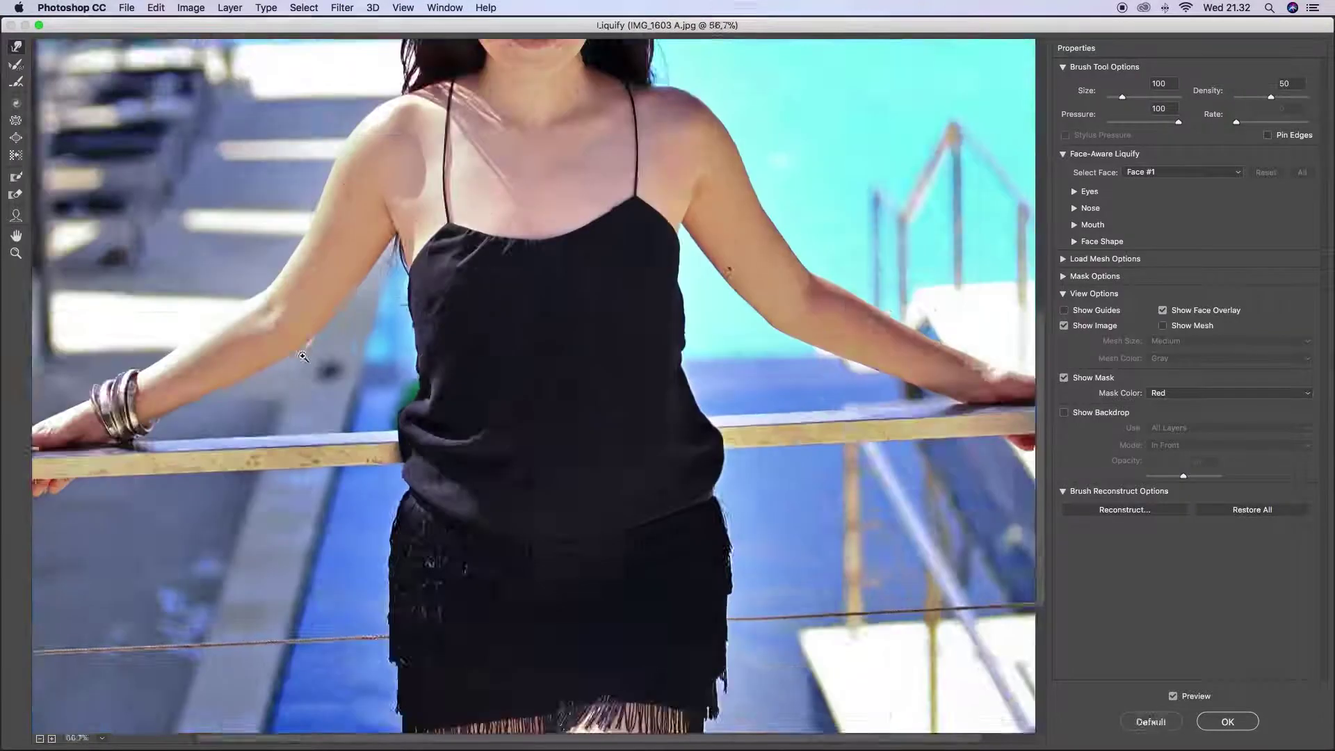
Reduce the warp brush size to 80 and refine the right-hand hip outline, then show the whole photo.
key(super+equal)
key(super+equal)
key(super+equal)
drag(704, 737, 799, 736)
drag(1041, 461, 1041, 479)
key(super+minus)
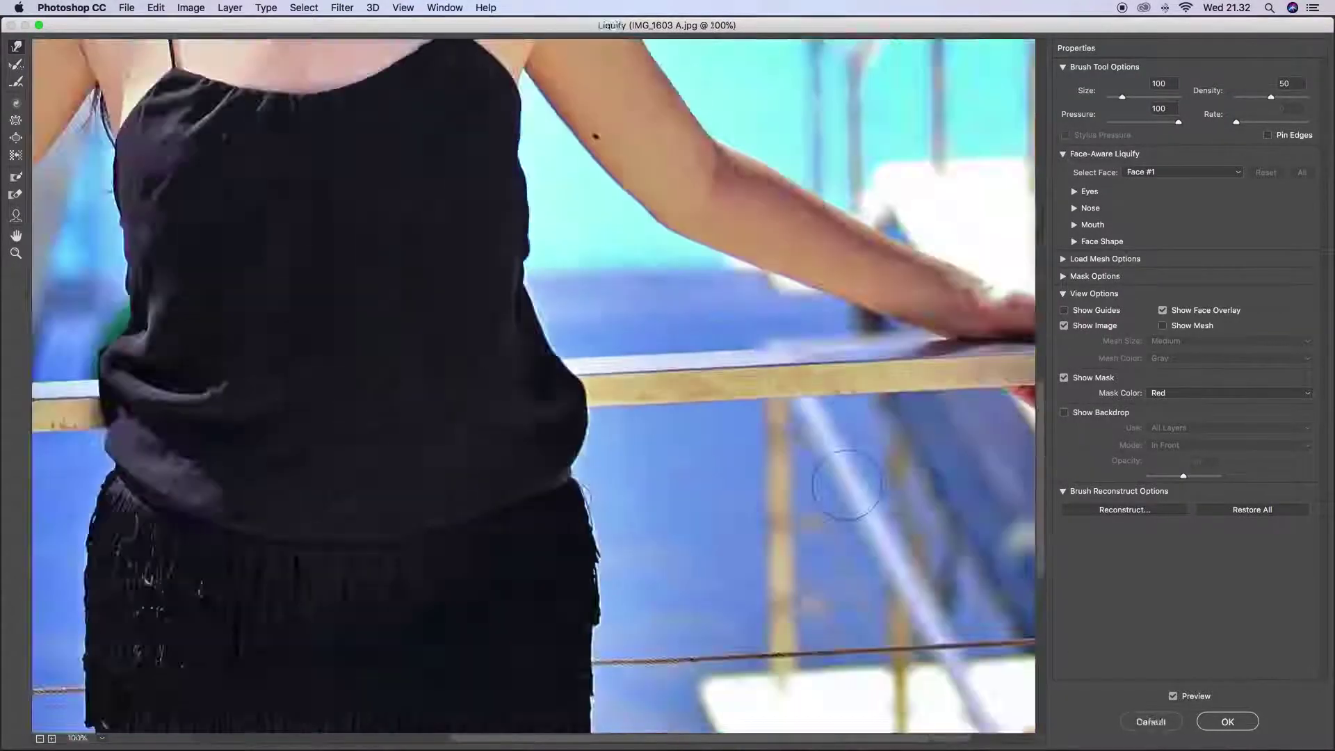
key(super+equal)
key(bracketleft)
key(bracketleft)
mouse_move(614, 487)
mouse_down()
mouse_move(622, 437)
mouse_move(596, 387)
mouse_move(617, 453)
mouse_move(606, 391)
mouse_up()
key(super+0)
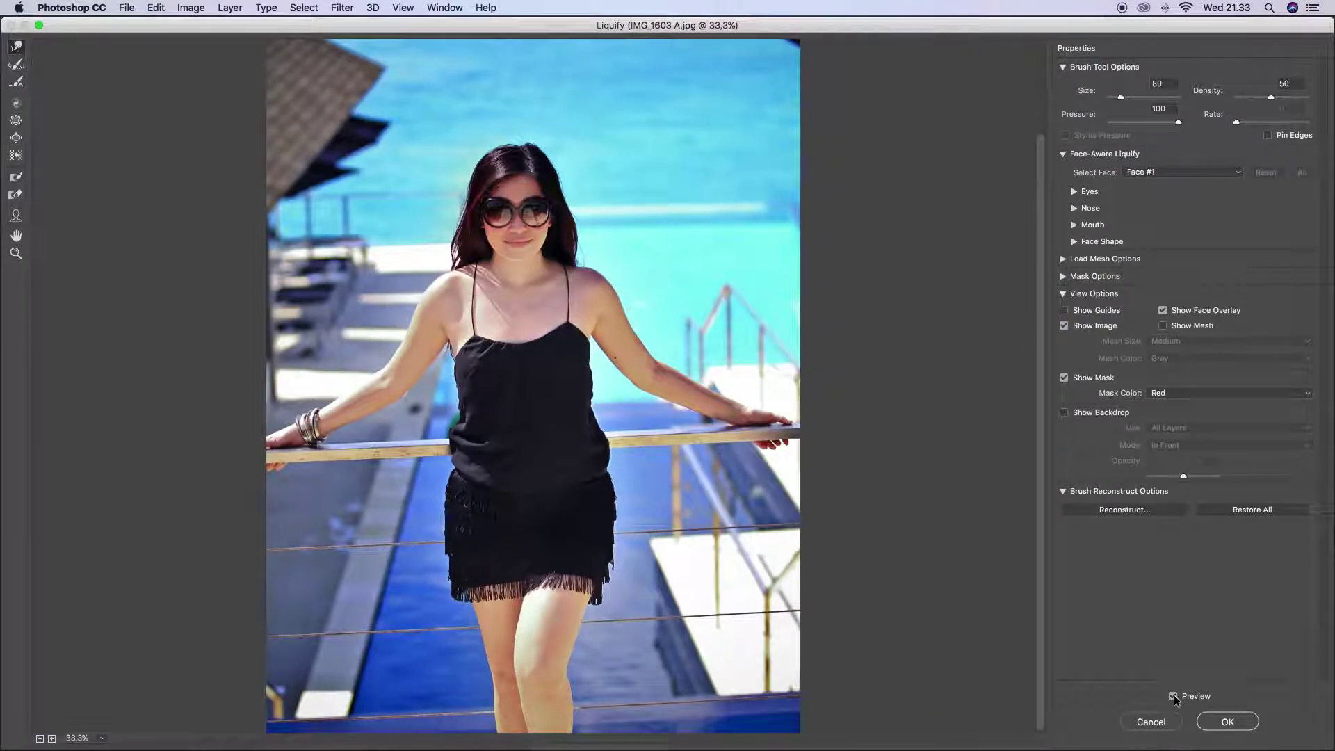
Reshape the right-hand leg's outer outline from thigh to knee with warp brush sizes of 125 and 150.
key(super+equal)
key(super+equal)
key(super+equal)
scroll(679, 403, down, 5)
key(bracketright)
key(bracketright)
key(bracketright)
key(bracketright)
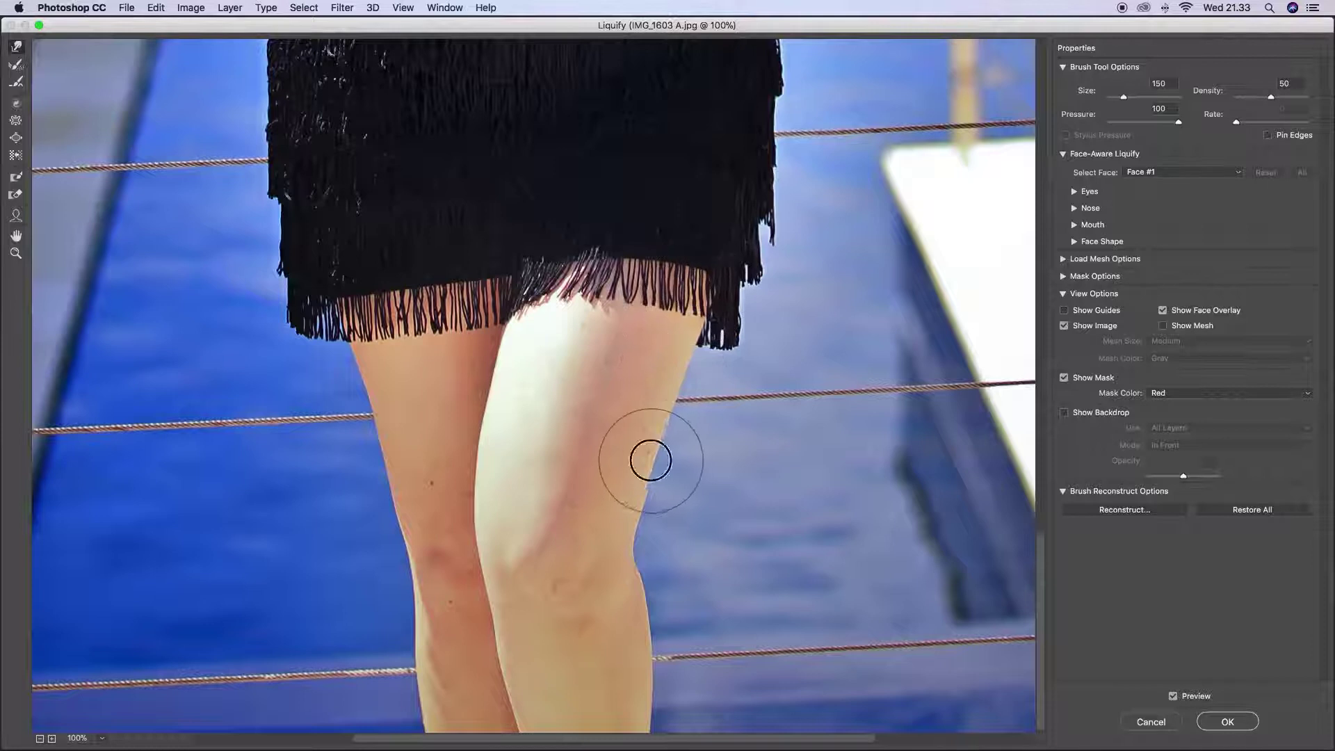
drag(635, 615, 645, 657)
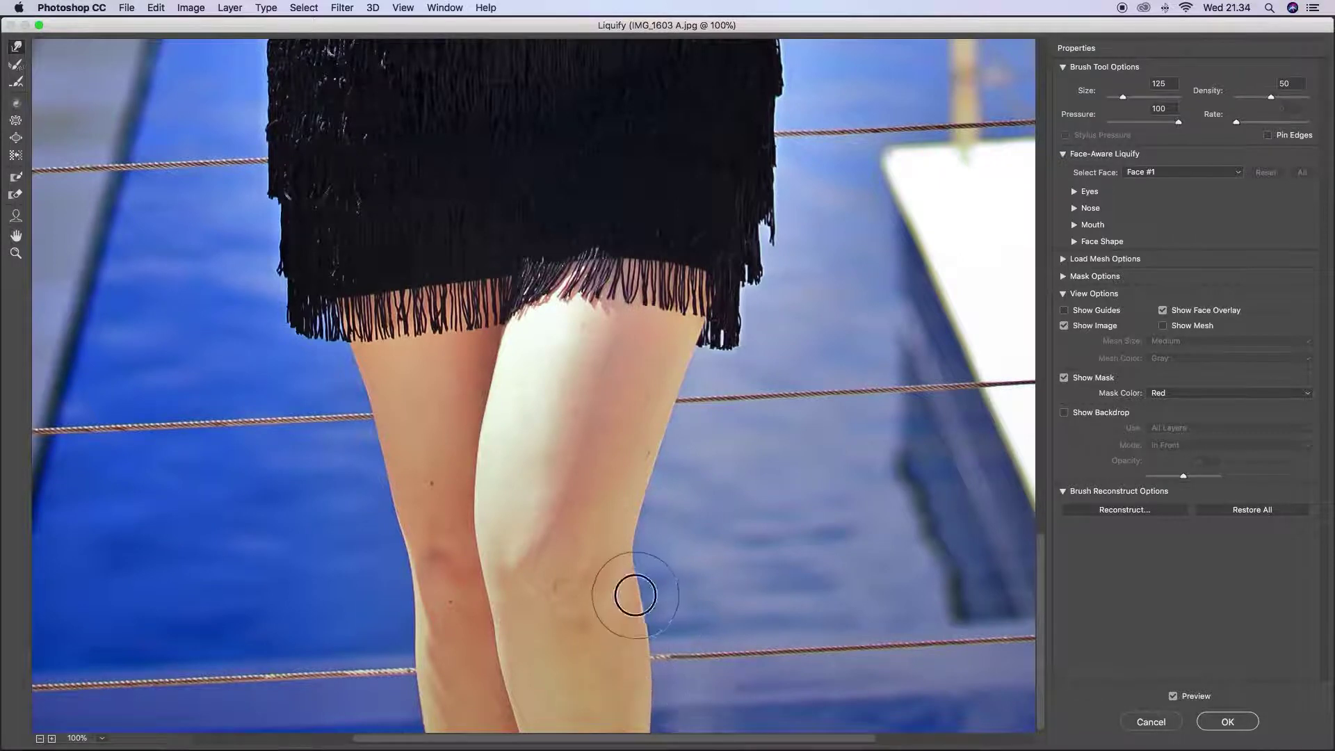
key(bracketright)
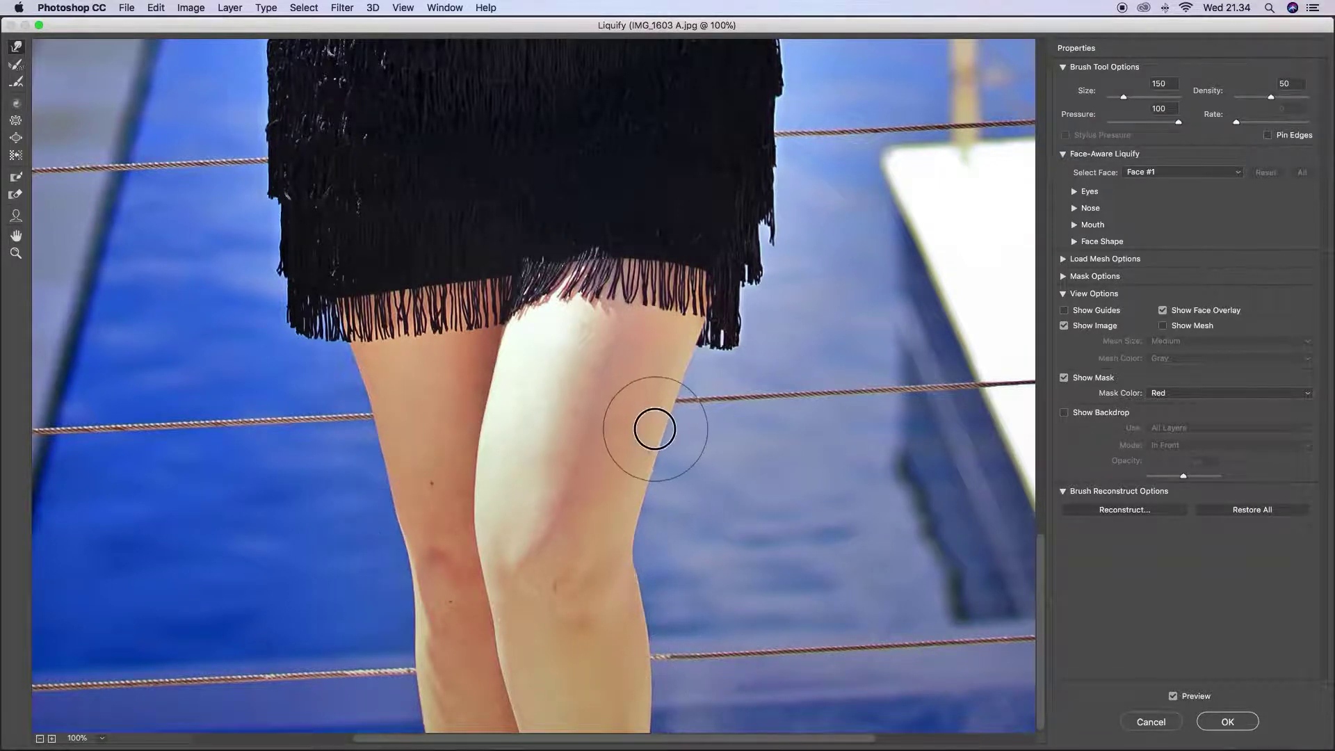
Reshape the black top's right-hand outline near the waist, reducing the warp brush size to 90.
click(1042, 448)
key(bracketright)
drag(700, 376, 695, 372)
key(bracketleft)
key(bracketleft)
key(bracketleft)
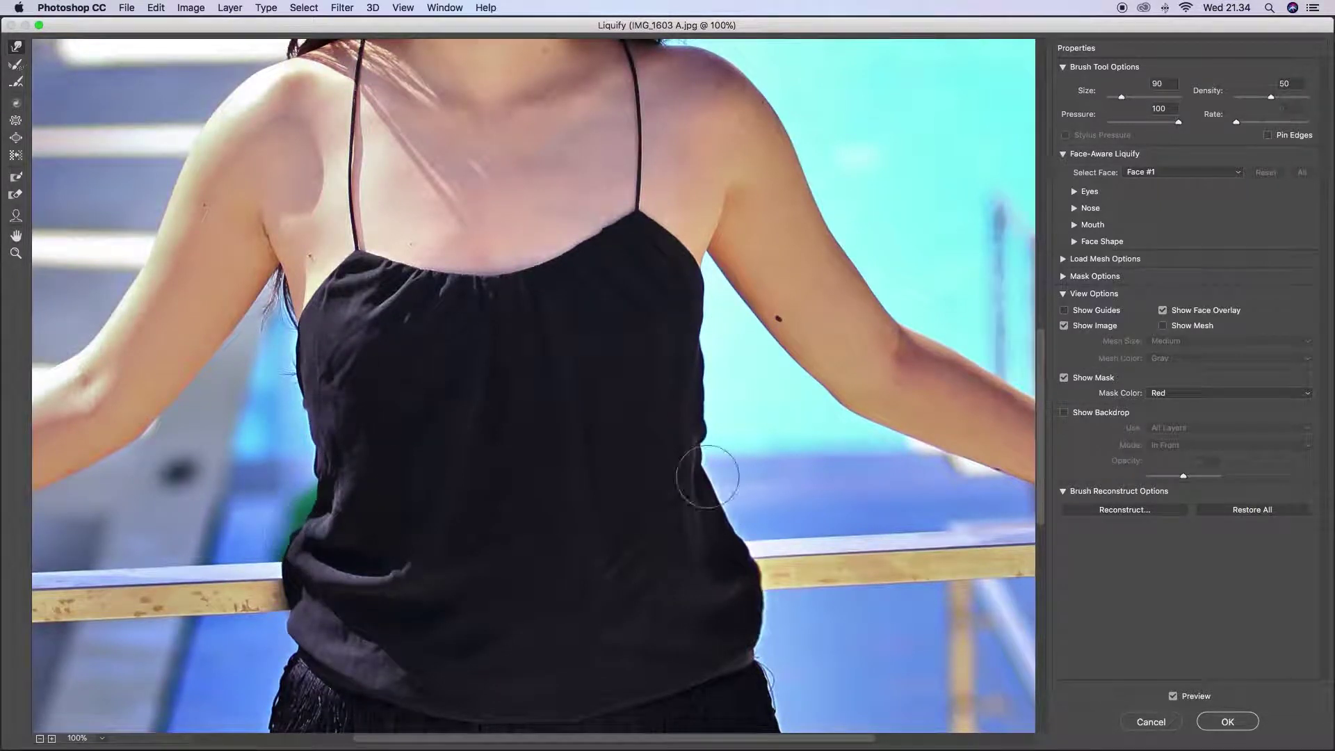
Enlarge the warp brush to 175 and adjust both sides of the top below the straps, then show more of the photo.
key(bracketright)
key(bracketright)
key(bracketright)
key(bracketright)
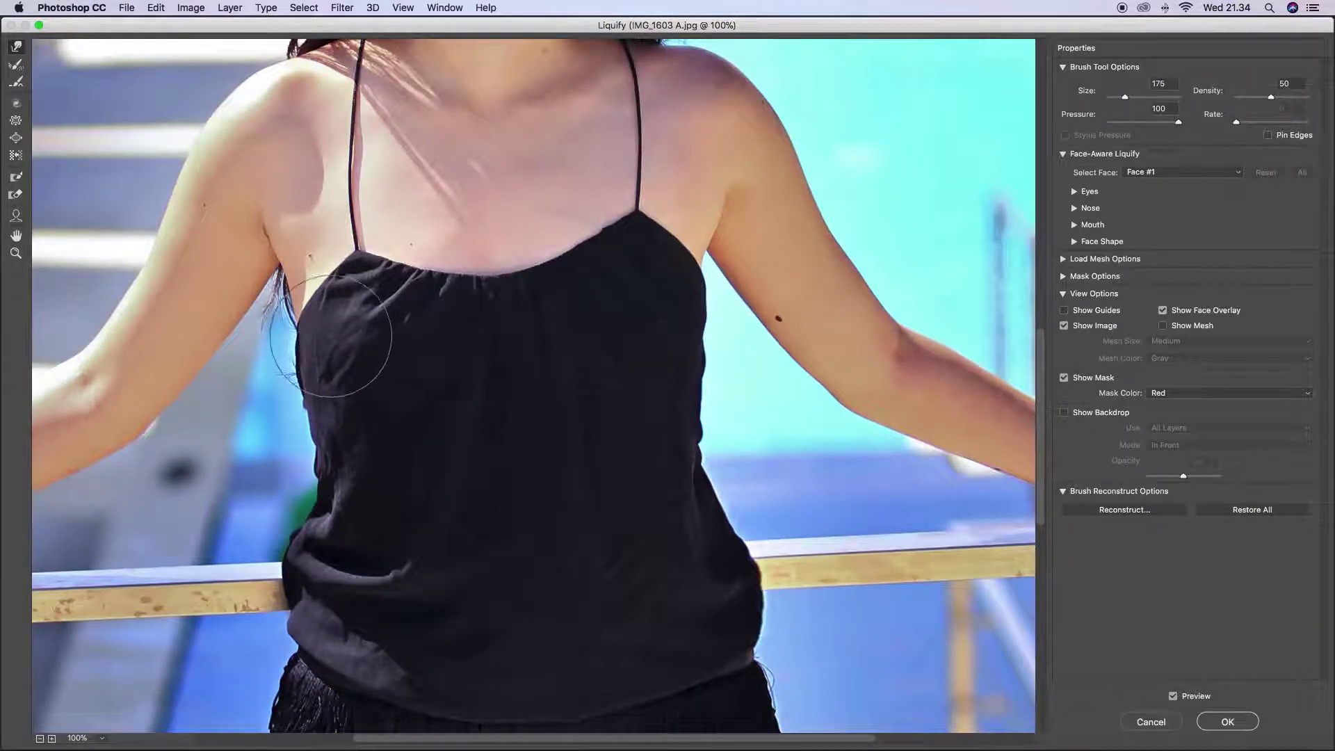
key(super+0)
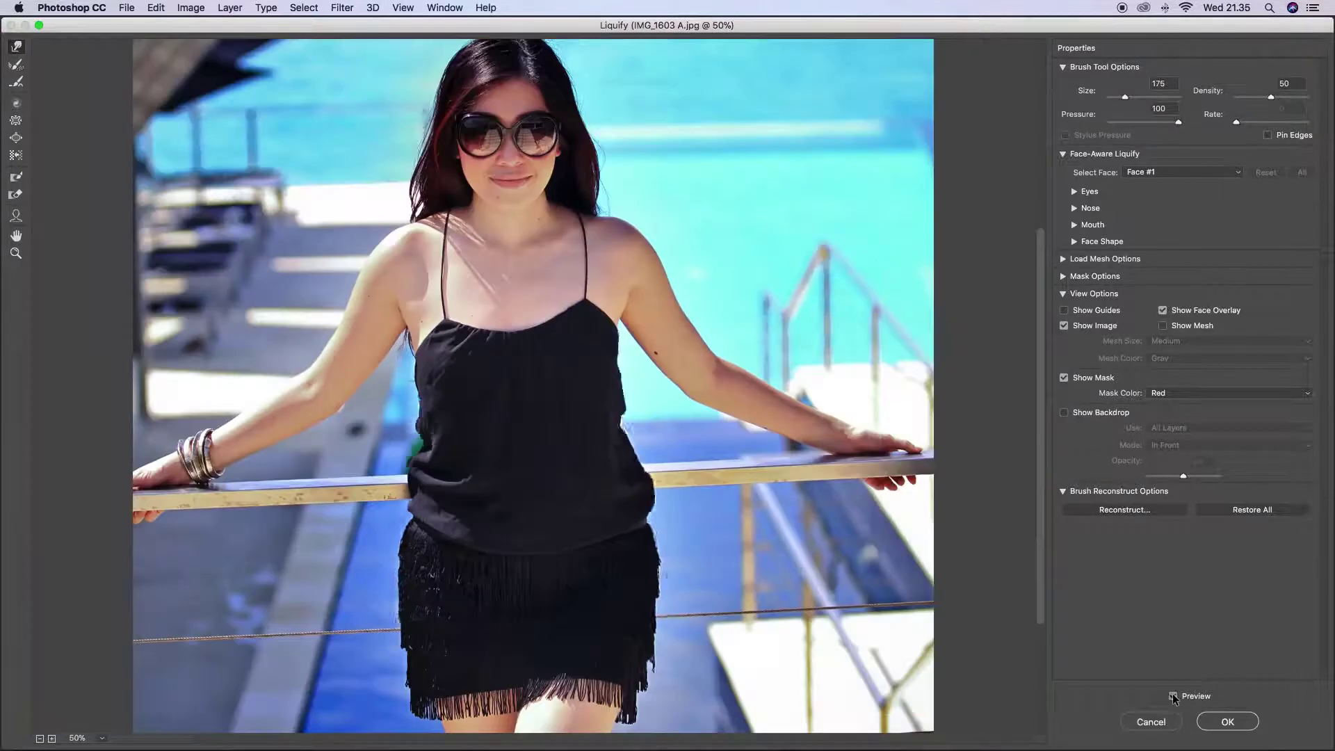
Reduce the warp brush size to 150 or smaller and reshape the top's neckline and both strap corners.
key(super+plus)
key(bracketleft)
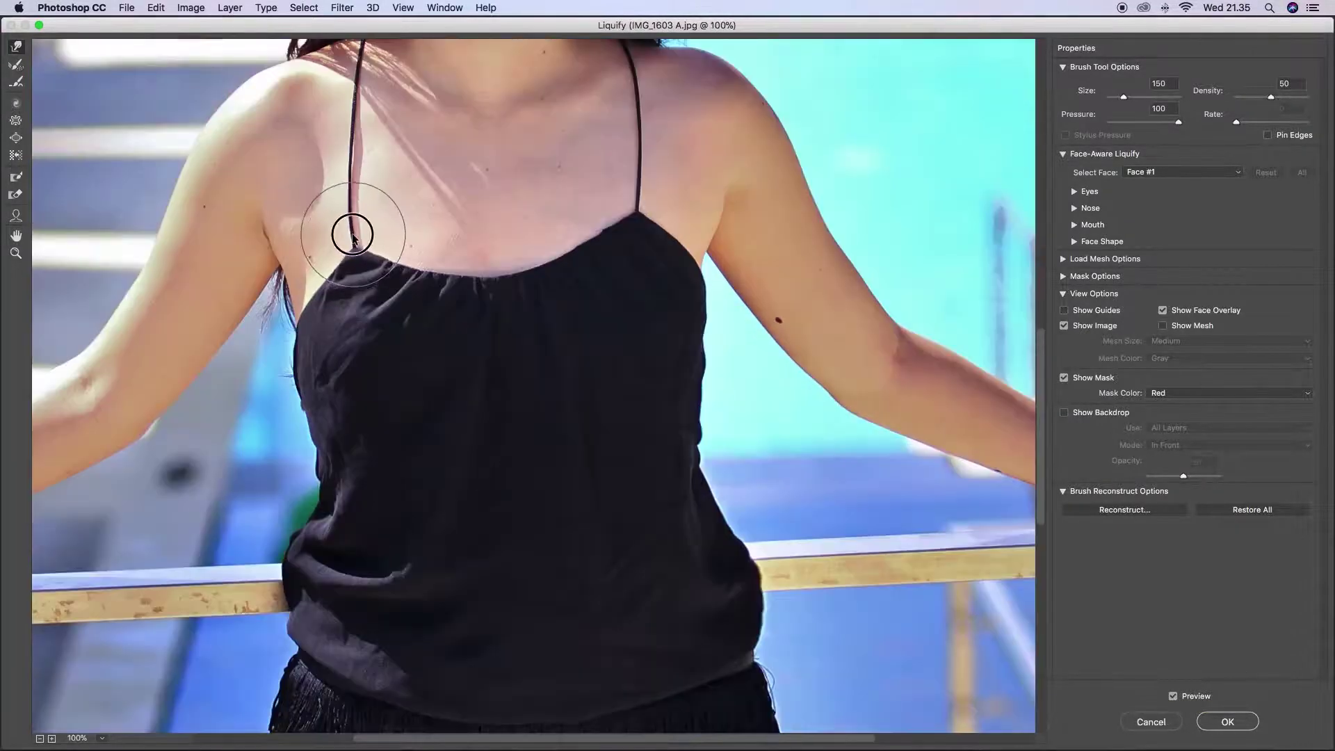
mouse_move(390, 251)
mouse_down()
mouse_move(353, 240)
mouse_move(348, 178)
mouse_move(335, 270)
mouse_up()
key(bracketleft)
drag(589, 255, 603, 245)
drag(510, 293, 510, 290)
drag(384, 258, 348, 233)
drag(594, 249, 596, 244)
key(bracketleft)
drag(322, 270, 319, 273)
Set the warp brush size to 150 and pull in the top's right-hand outline from waist to skirt.
drag(1039, 338, 1029, 289)
drag(1036, 427, 1036, 482)
key(bracketright)
key(bracketright)
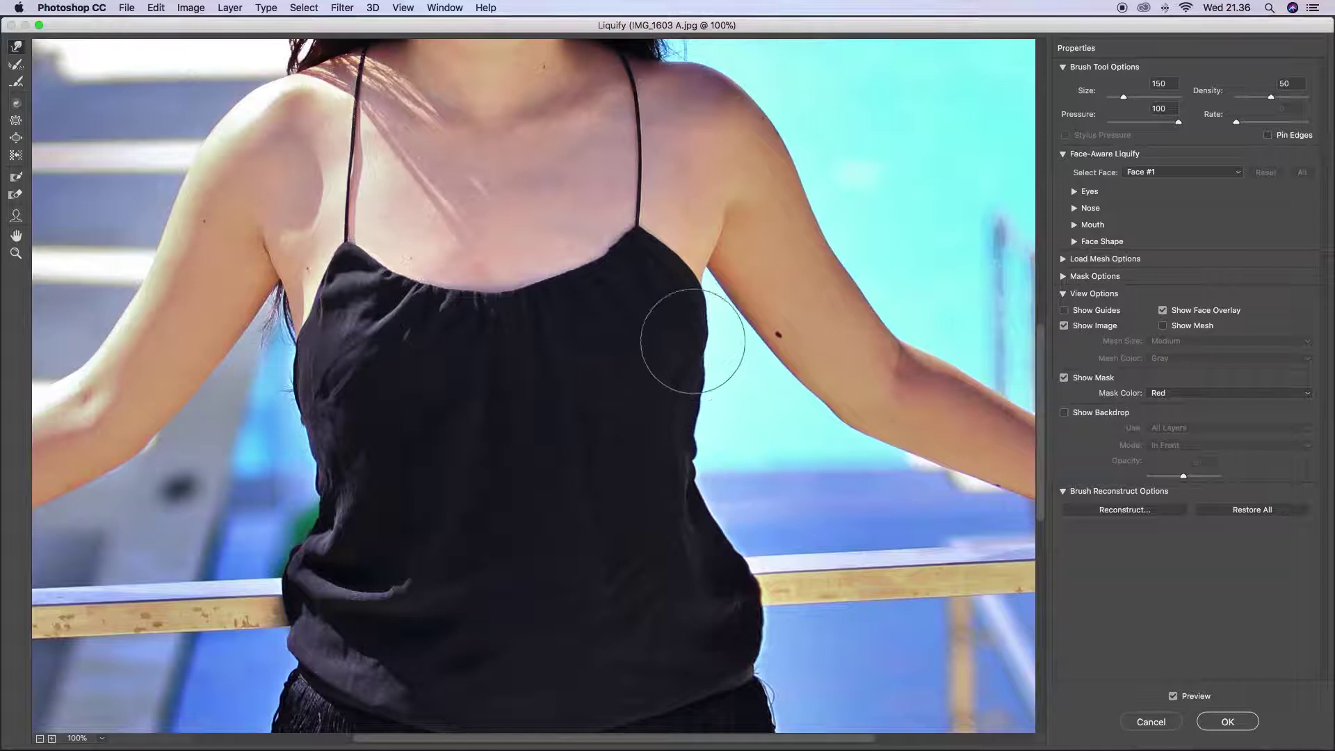
key(bracketleft)
drag(744, 583, 735, 586)
drag(1041, 429, 1041, 475)
drag(747, 513, 741, 475)
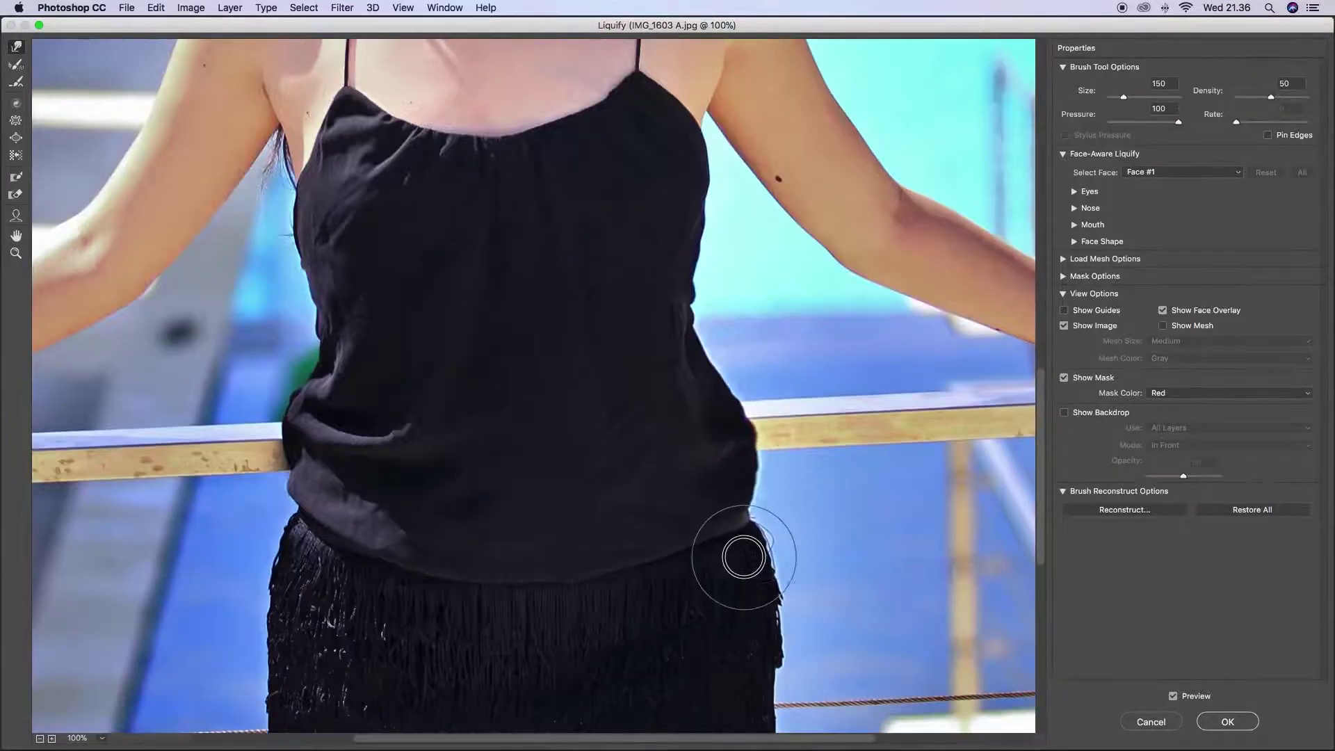
Deepen the centre of the top's neckline and raise its two strap corners with the warp brush.
key(super+minus)
key(super+plus)
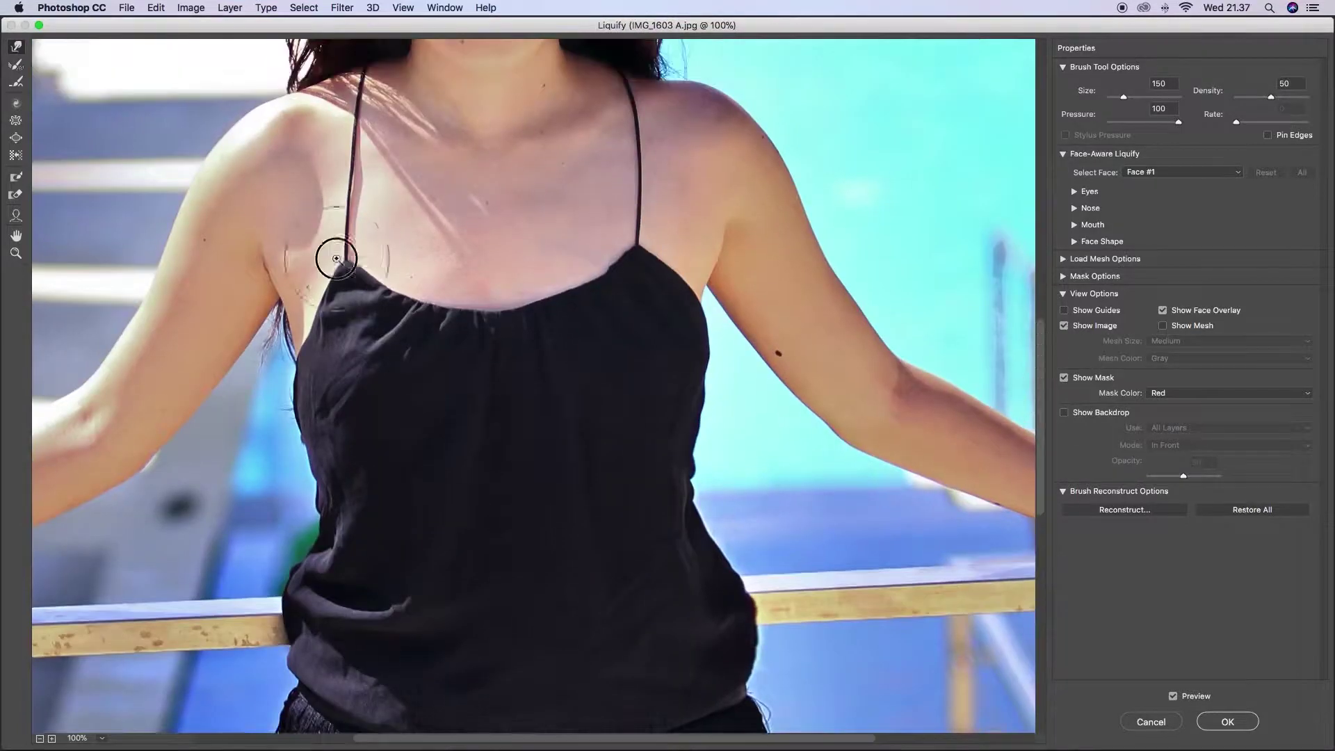
drag(486, 308, 538, 318)
drag(633, 267, 637, 263)
drag(344, 261, 347, 255)
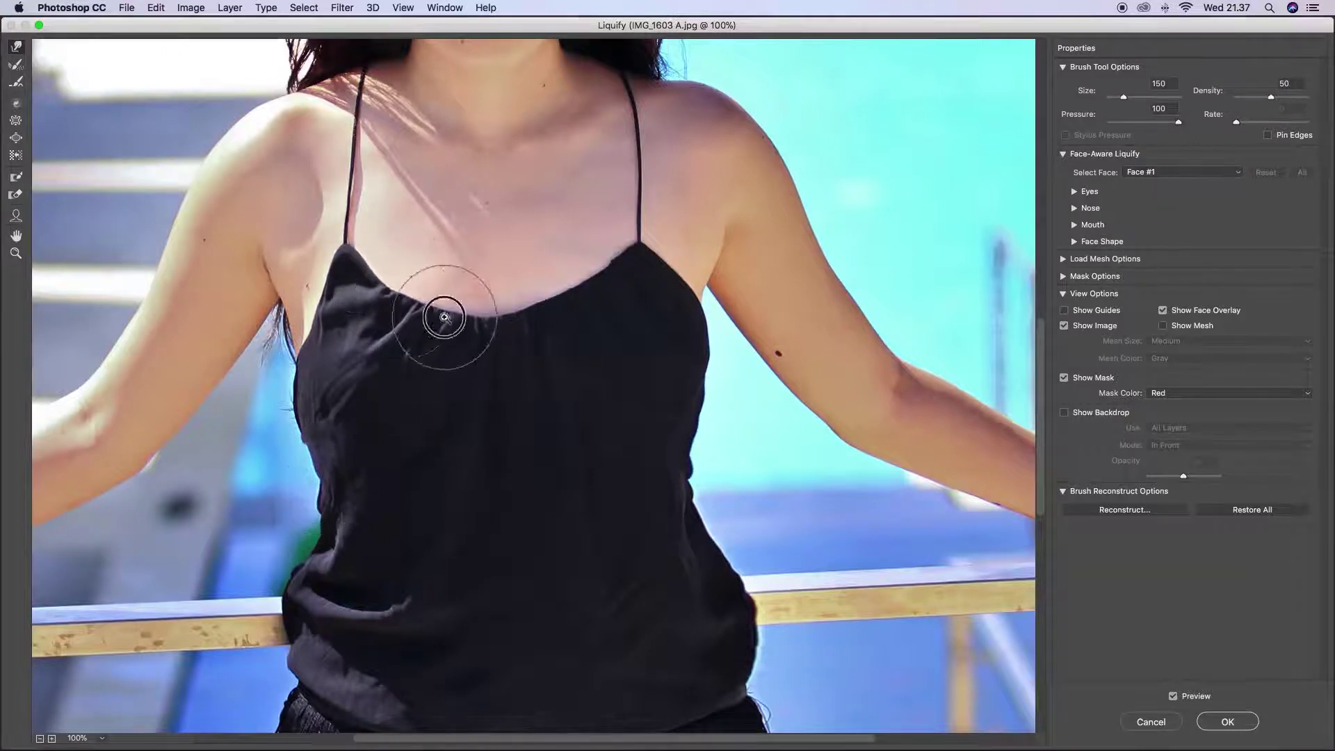
Examine the reshaped figure at several zoom levels.
key(super+minus)
key(super+minus)
key(super+minus)
key(super+plus)
key(super+plus)
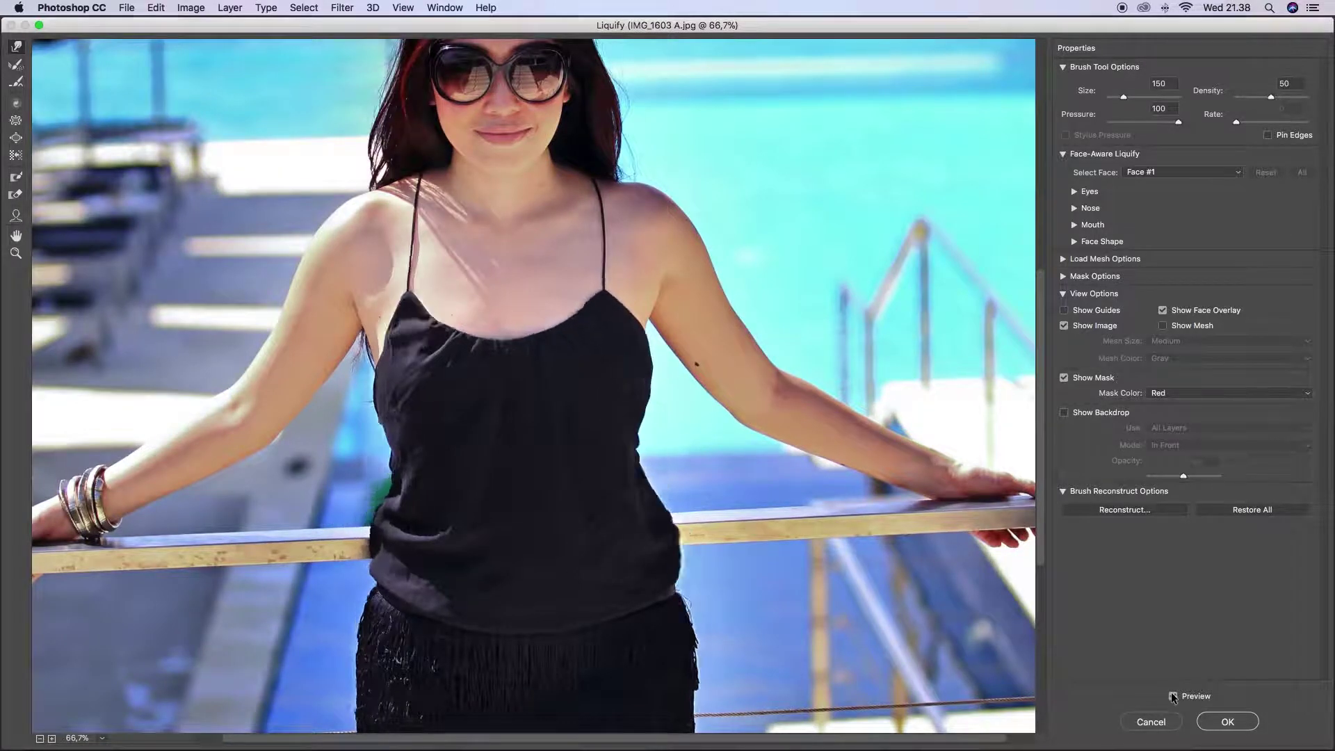
key(super+0)
key(super+plus)
key(super+plus)
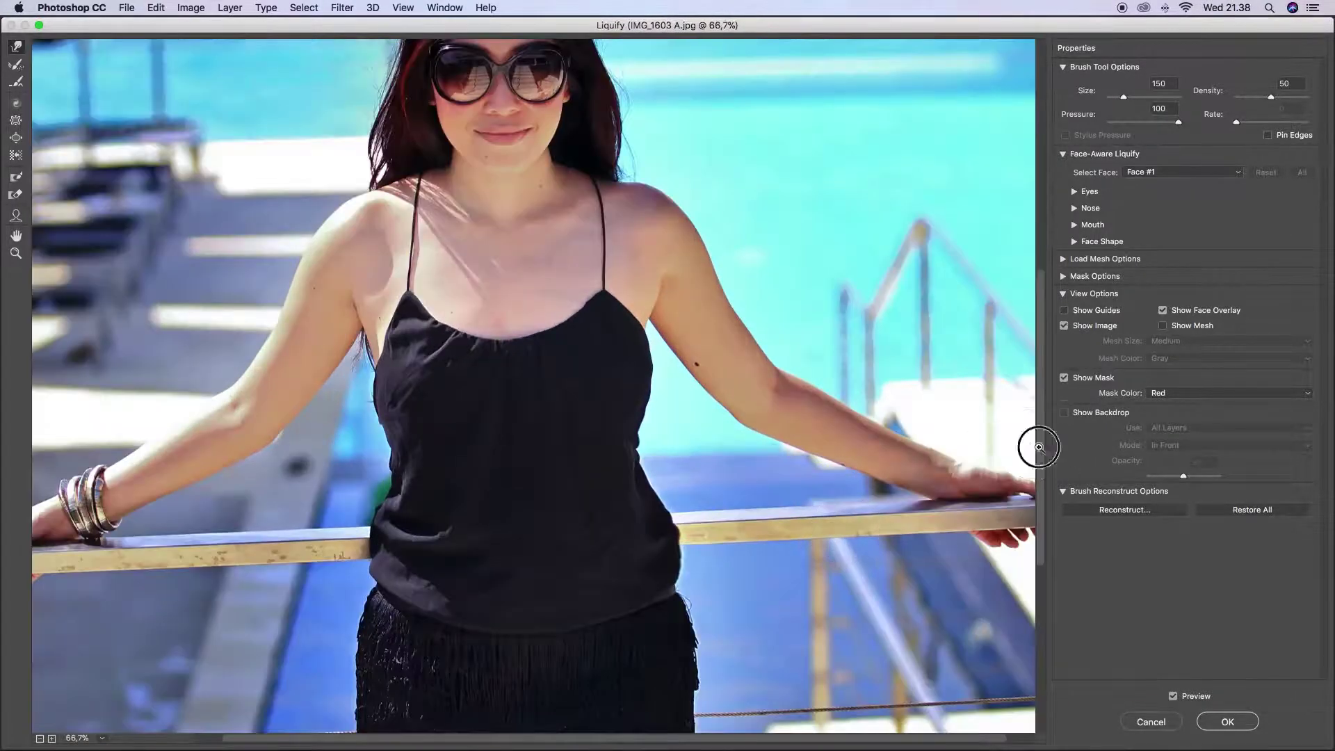
Set the warp brush size to 300 and smooth the right-hand hip and skirt outline, then compare with the original.
drag(1039, 447, 1038, 490)
mouse_move(683, 536)
mouse_down()
mouse_move(665, 523)
mouse_move(680, 626)
mouse_move(661, 650)
mouse_up()
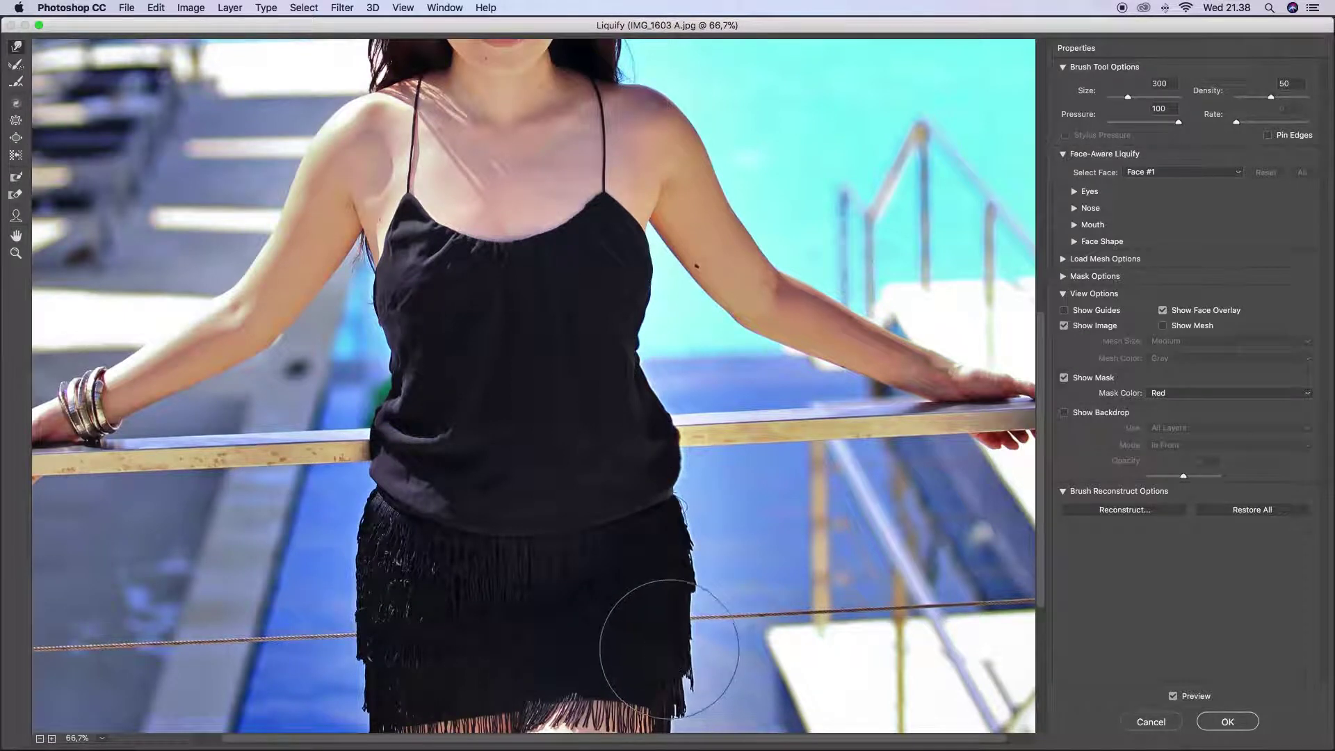
key(super+0)
click(1173, 696)
click(1173, 697)
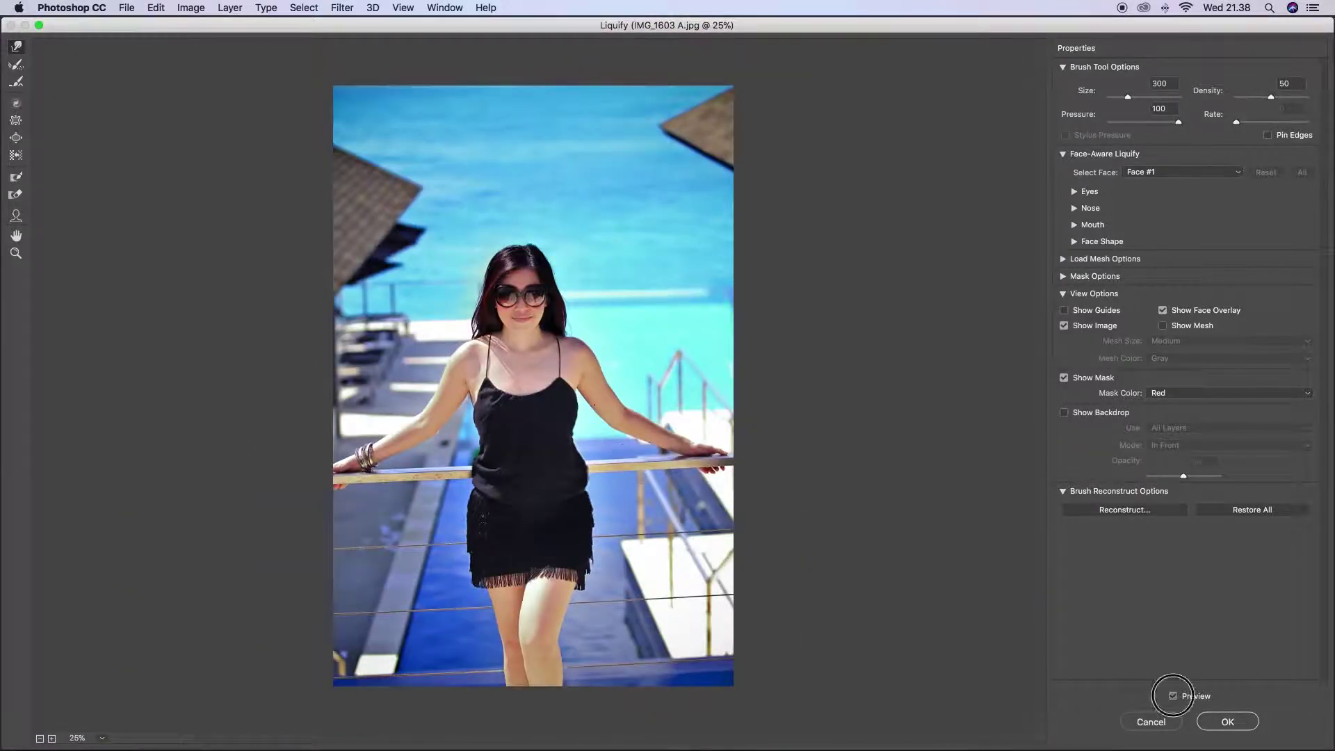
Refine the right-hand leg's outline around the knee with warp brush sizes from 250 down to 125, then compare with the original.
key(super+plus)
key(super+plus)
drag(1039, 455, 1039, 644)
key(bracketleft)
mouse_move(625, 521)
mouse_down()
mouse_move(649, 453)
mouse_move(620, 554)
mouse_up()
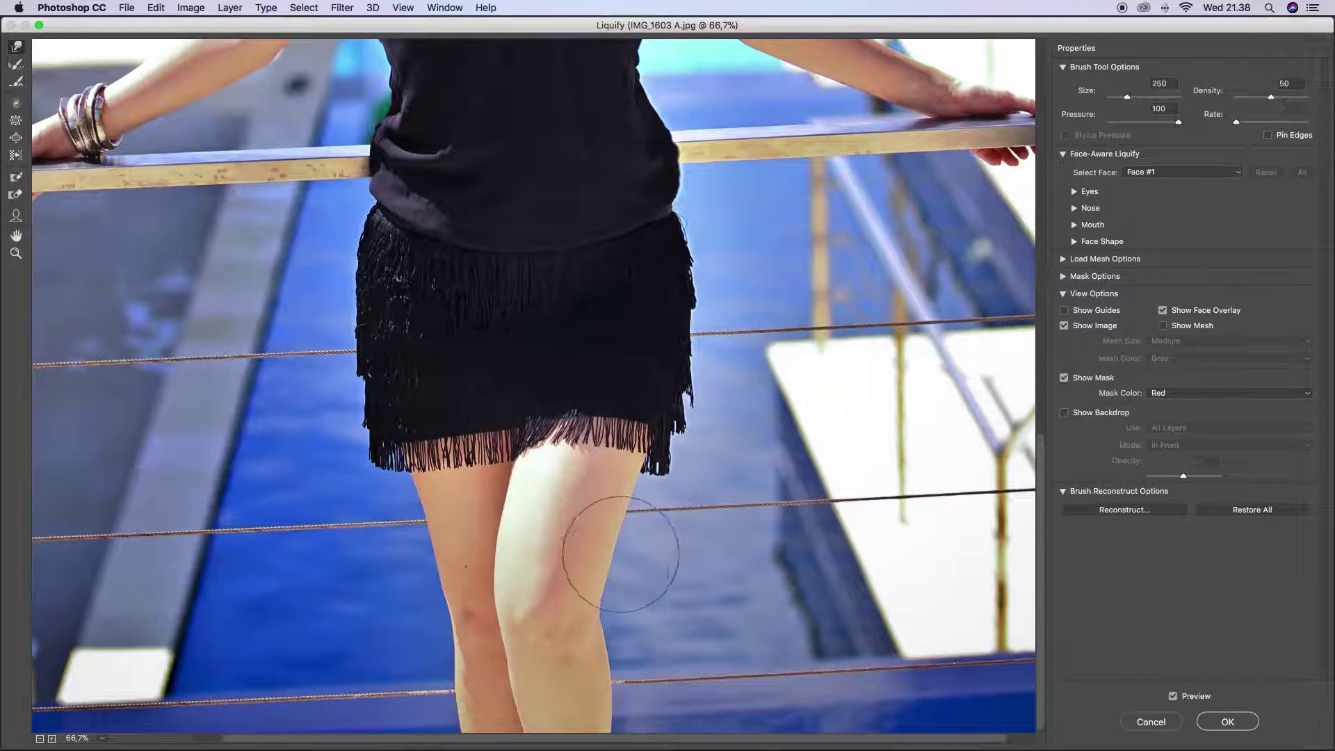
drag(600, 653, 606, 683)
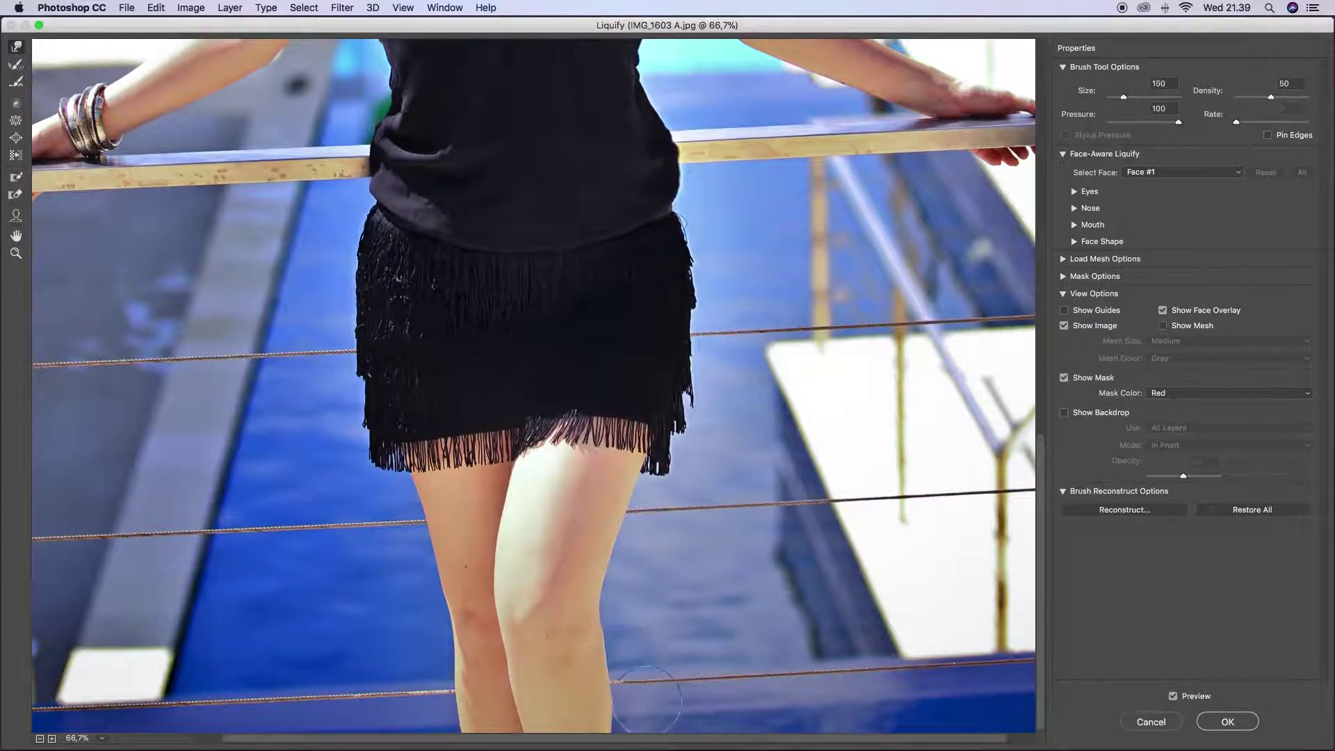
key(super+z)
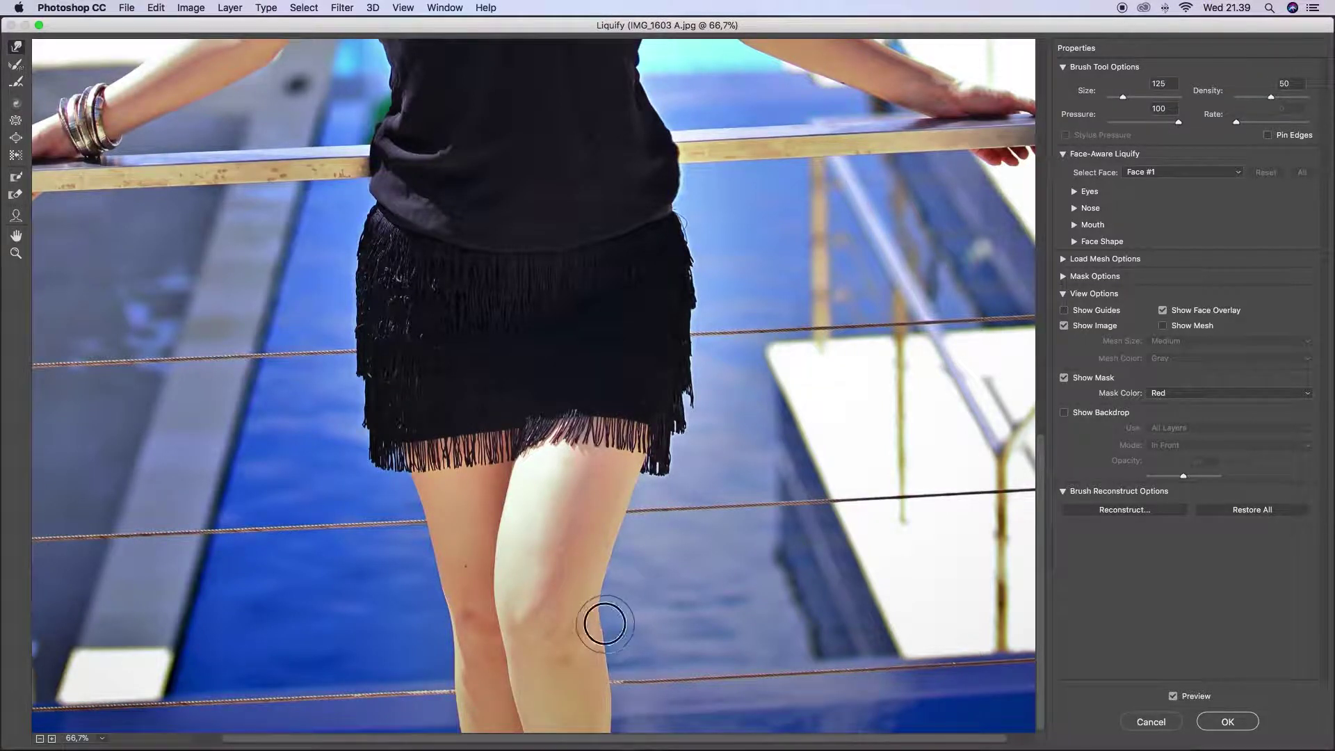
click(1175, 694)
key(super+minus)
key(super+minus)
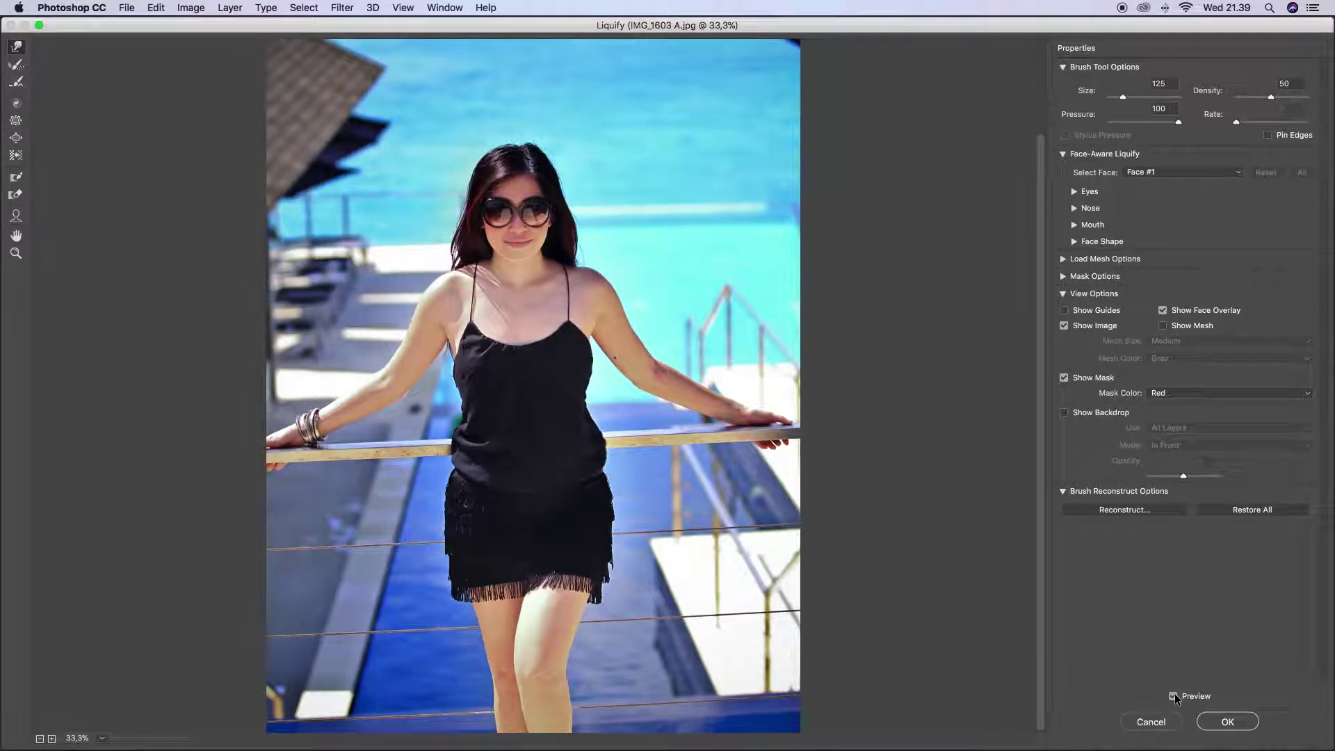
Pull in the lower part of the top at the hips with the 125 warp brush and check the whole figure.
key(super+plus)
key(super+plus)
key(super+plus)
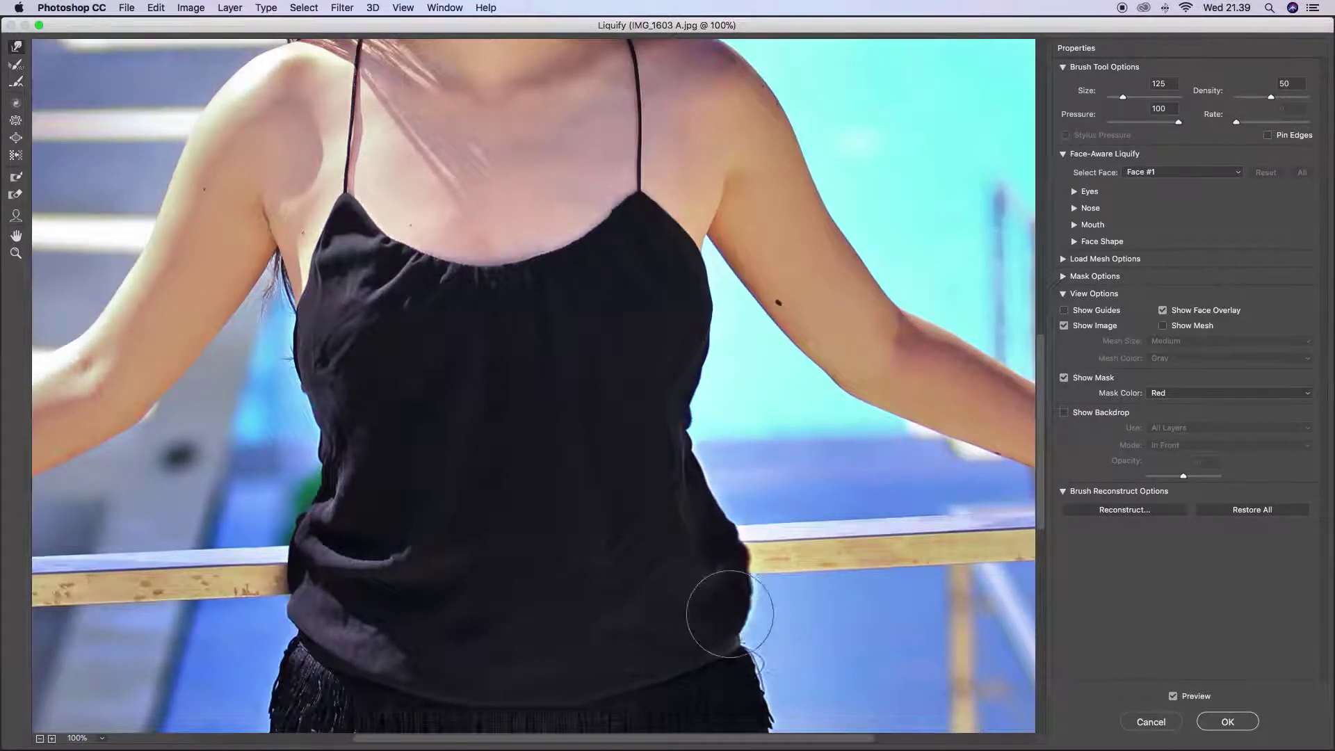
key(super+minus)
key(super+minus)
key(super+minus)
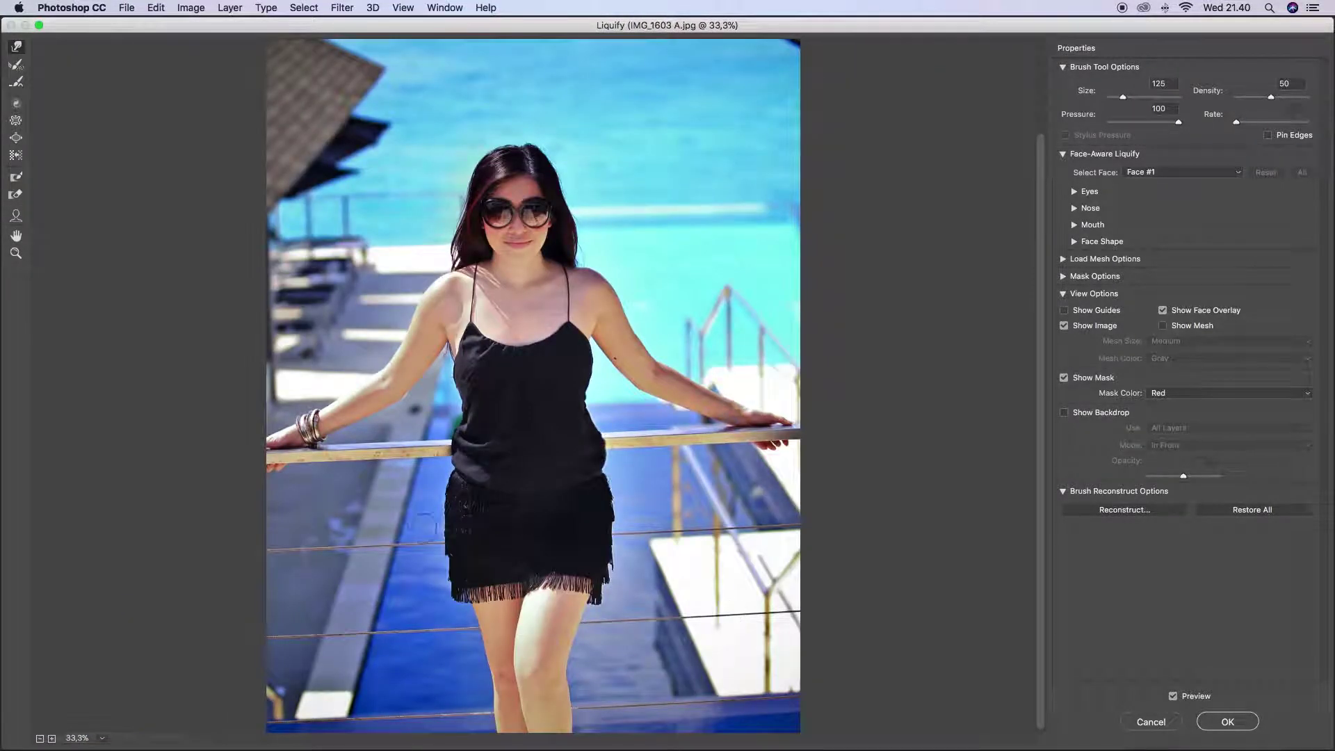
Set the warp brush size to 250 and push in the skirt's left-hand outline near the fringed hem.
key(super+plus)
key(super+plus)
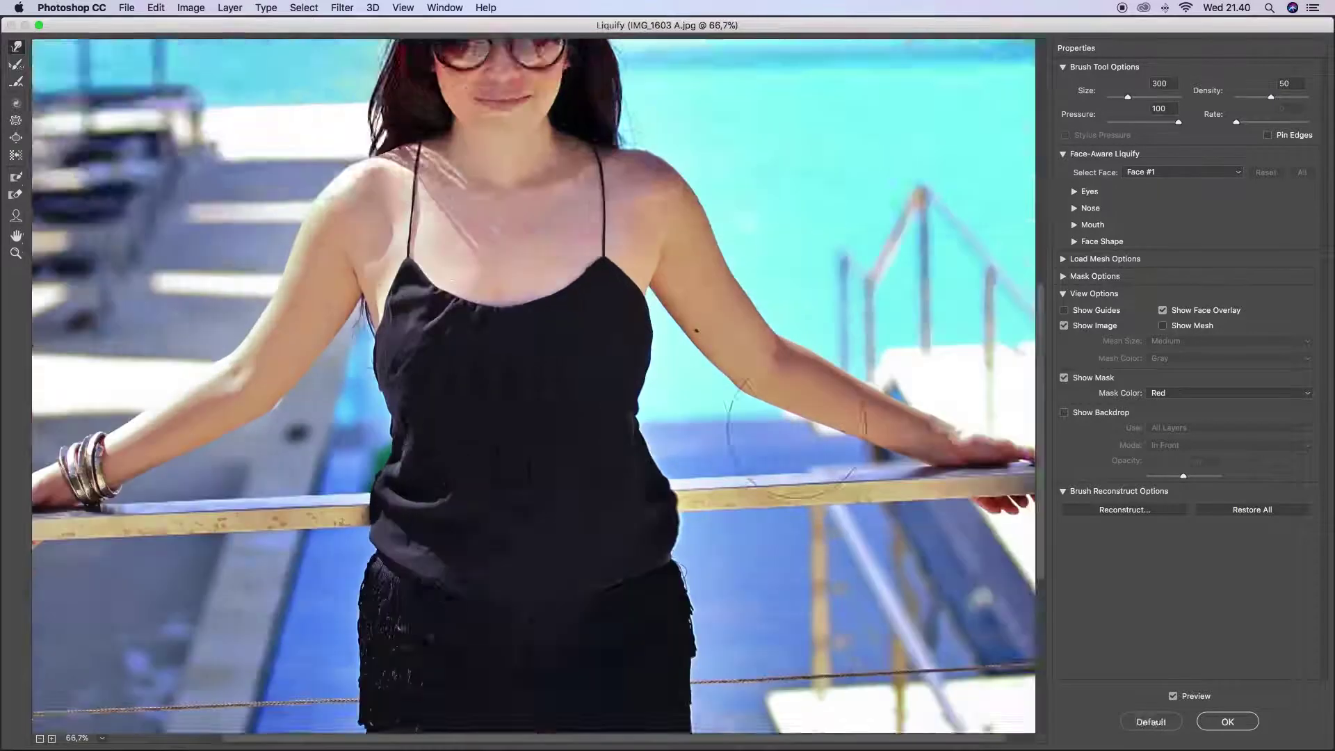
drag(365, 702, 365, 415)
key(bracketleft)
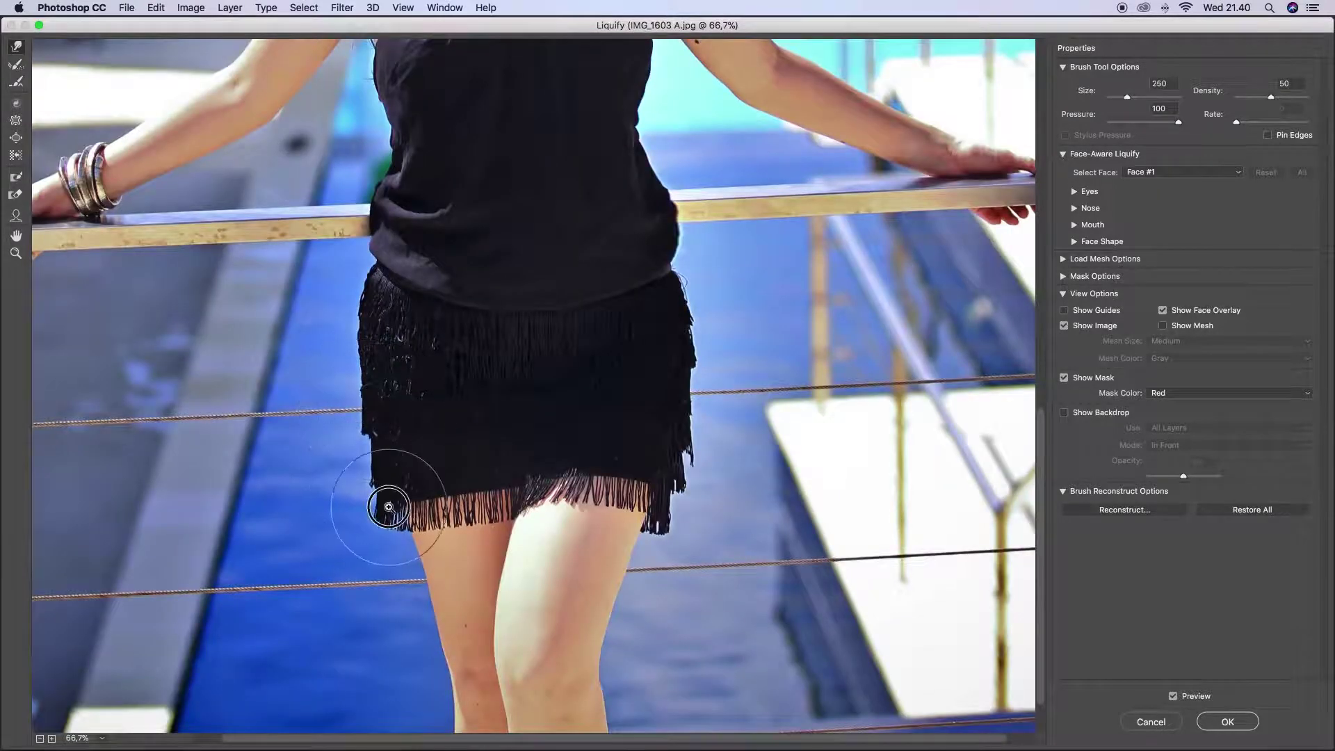
Reshape the arm outlines with warp brush sizes of 100 and 125, including the underside of the left-hand arm.
scroll(1035, 458, up, 10)
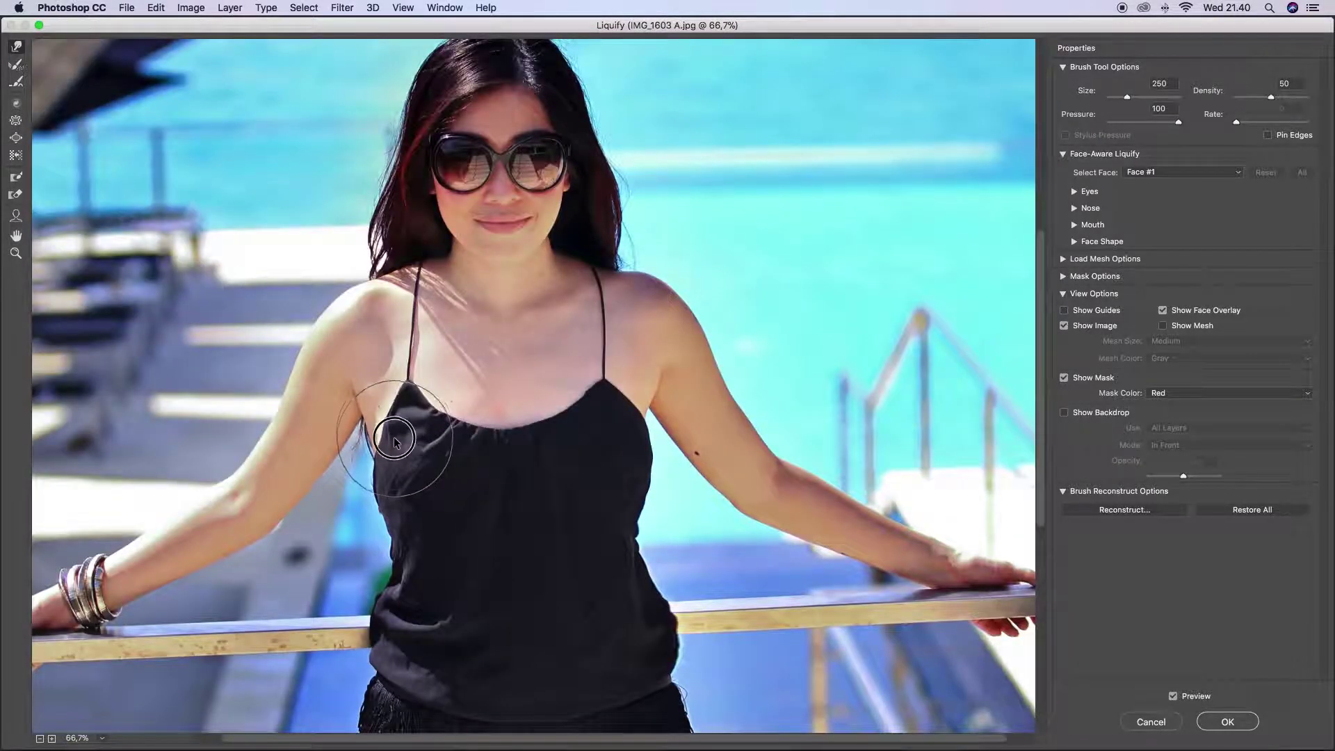
key(alt+super+0)
key(bracketleft)
key(bracketleft)
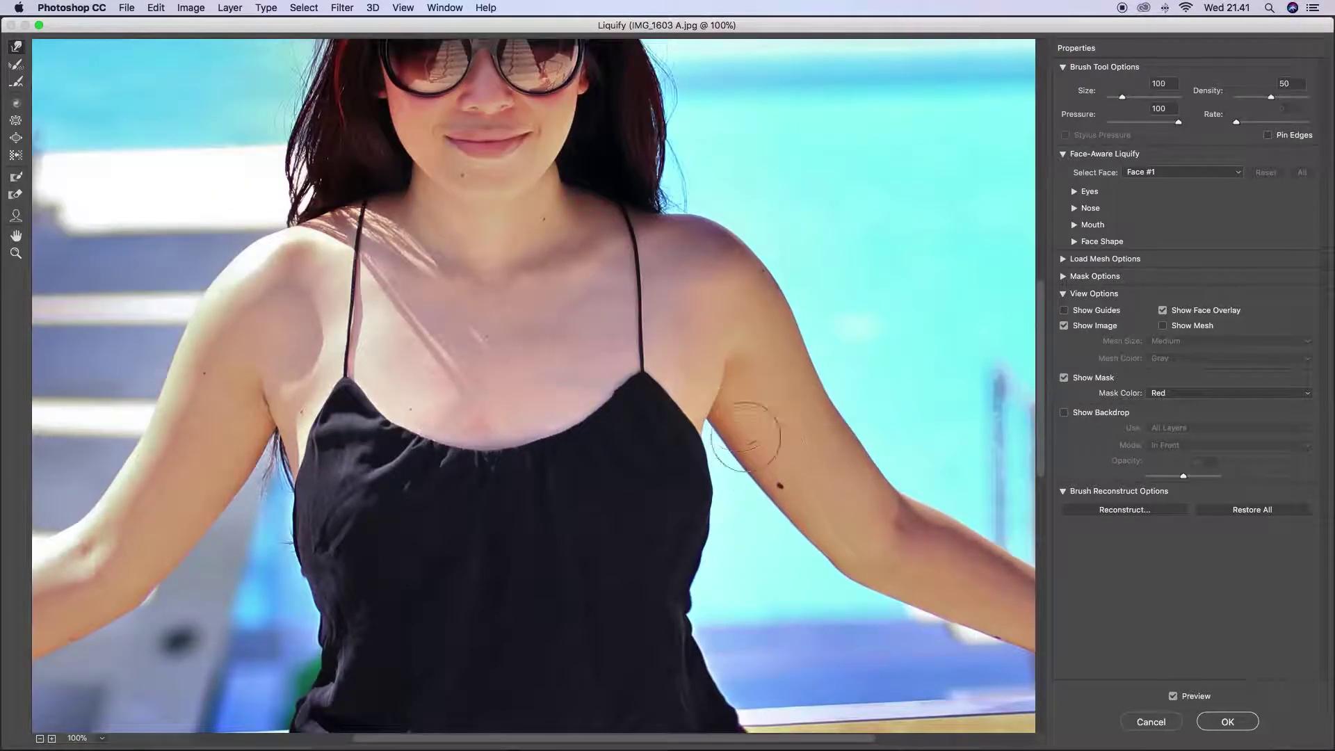
drag(223, 495, 147, 590)
scroll(704, 740, down, 10)
scroll(704, 741, left, 10)
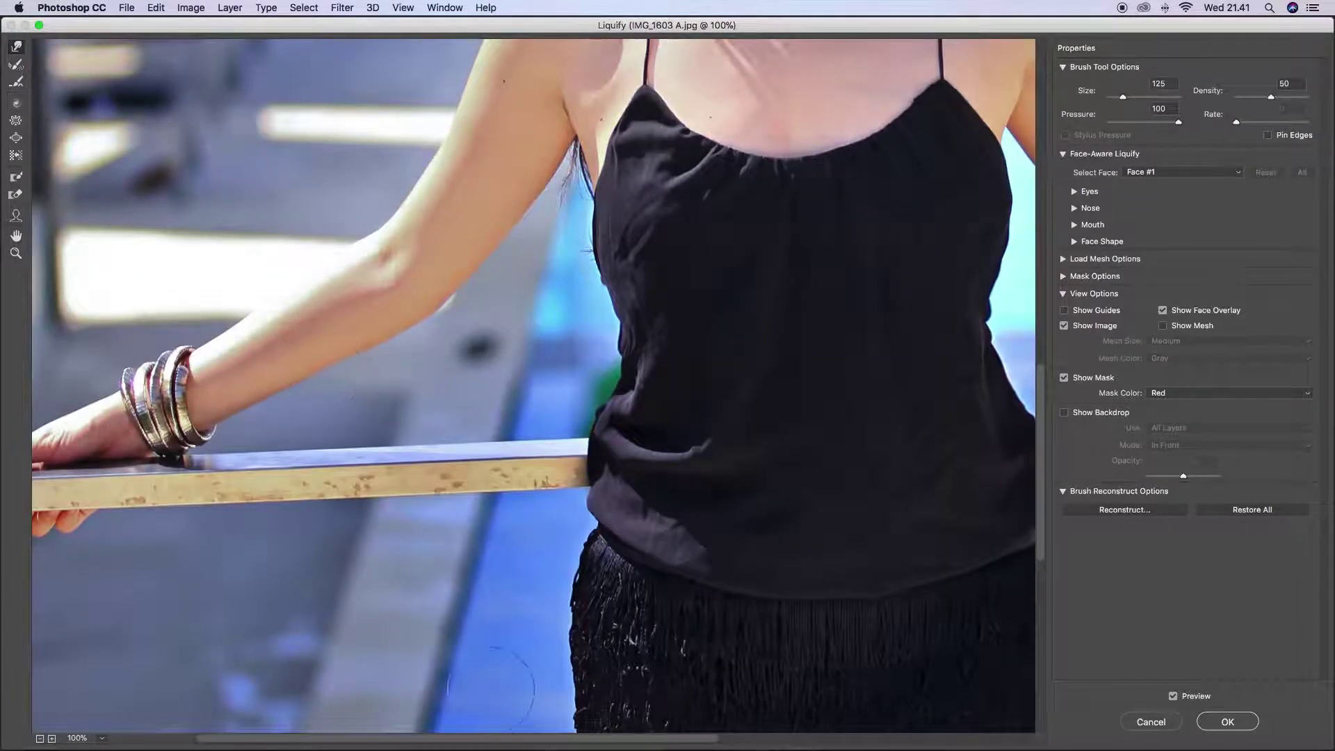
scroll(494, 741, right, 10)
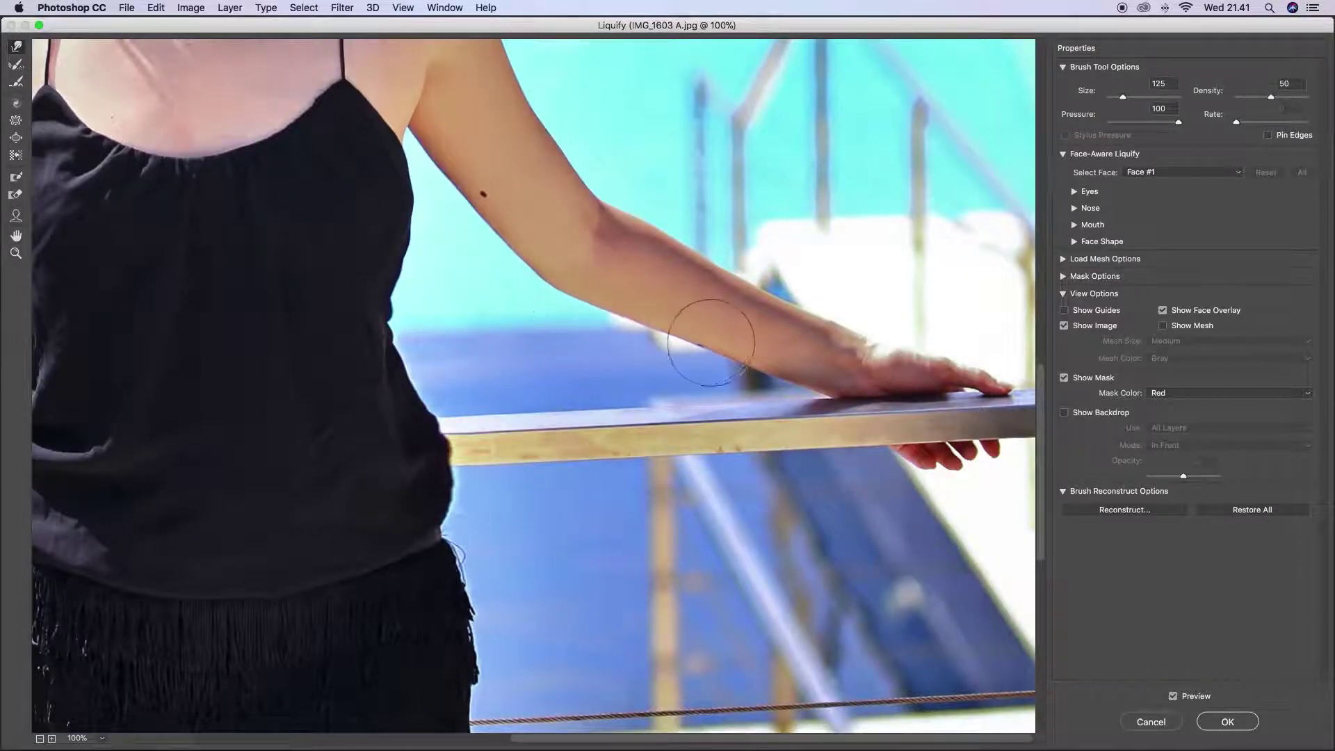
Compare the whole reshaped photo with the original, then apply the Liquify changes.
key(super+minus)
key(super+minus)
key(super+minus)
click(1174, 697)
click(1173, 697)
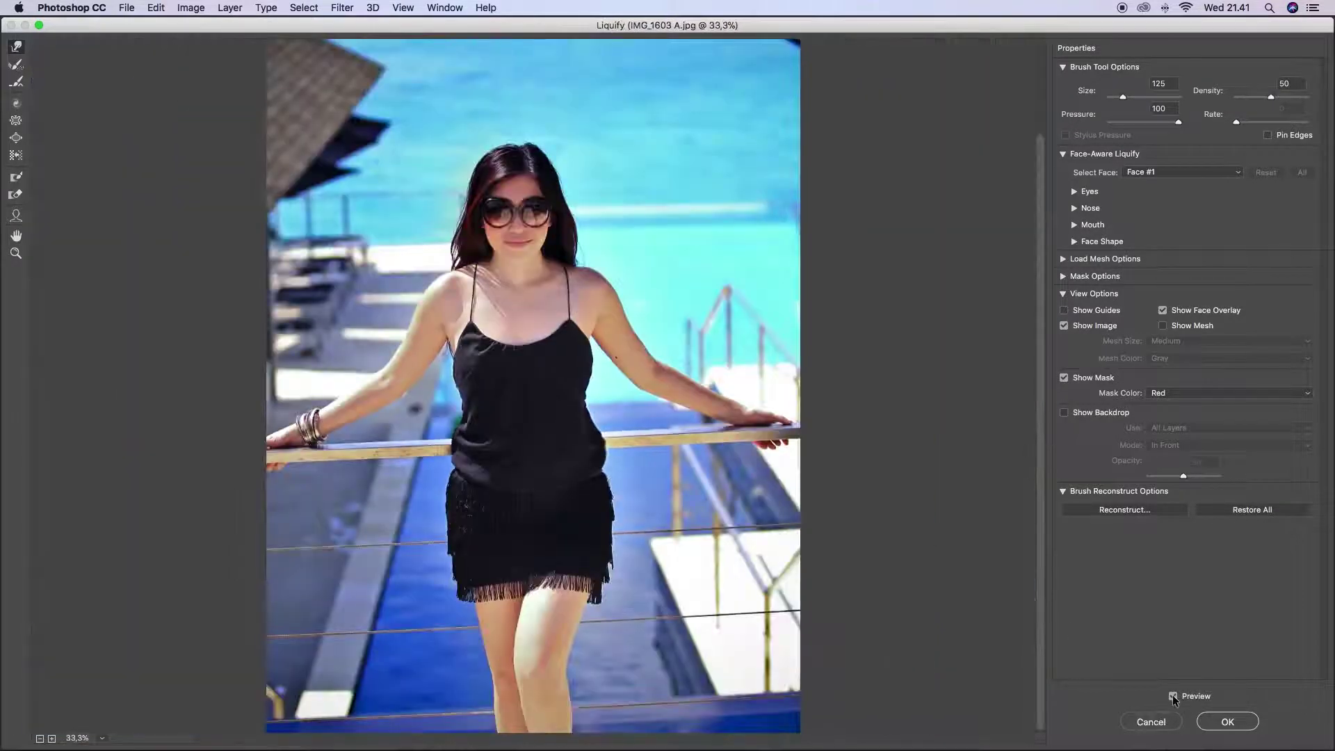
click(1173, 696)
click(1173, 697)
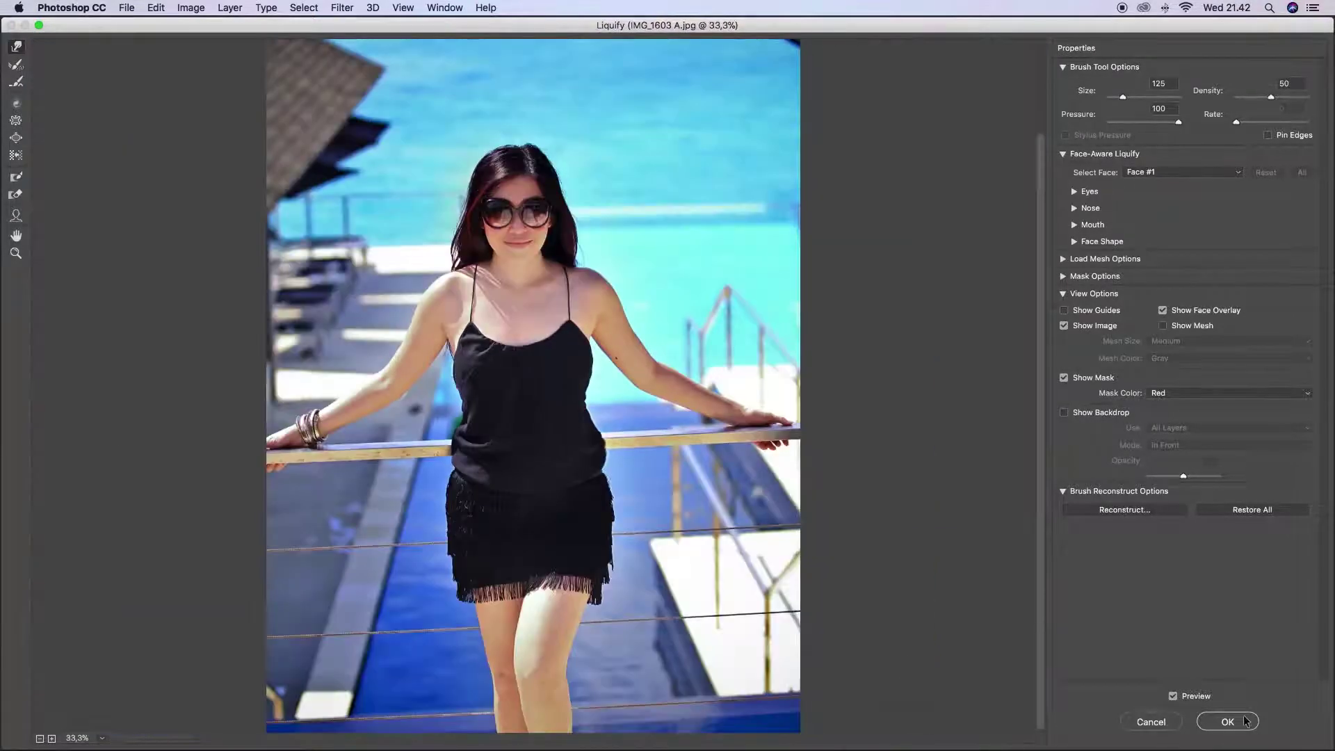
click(1231, 722)
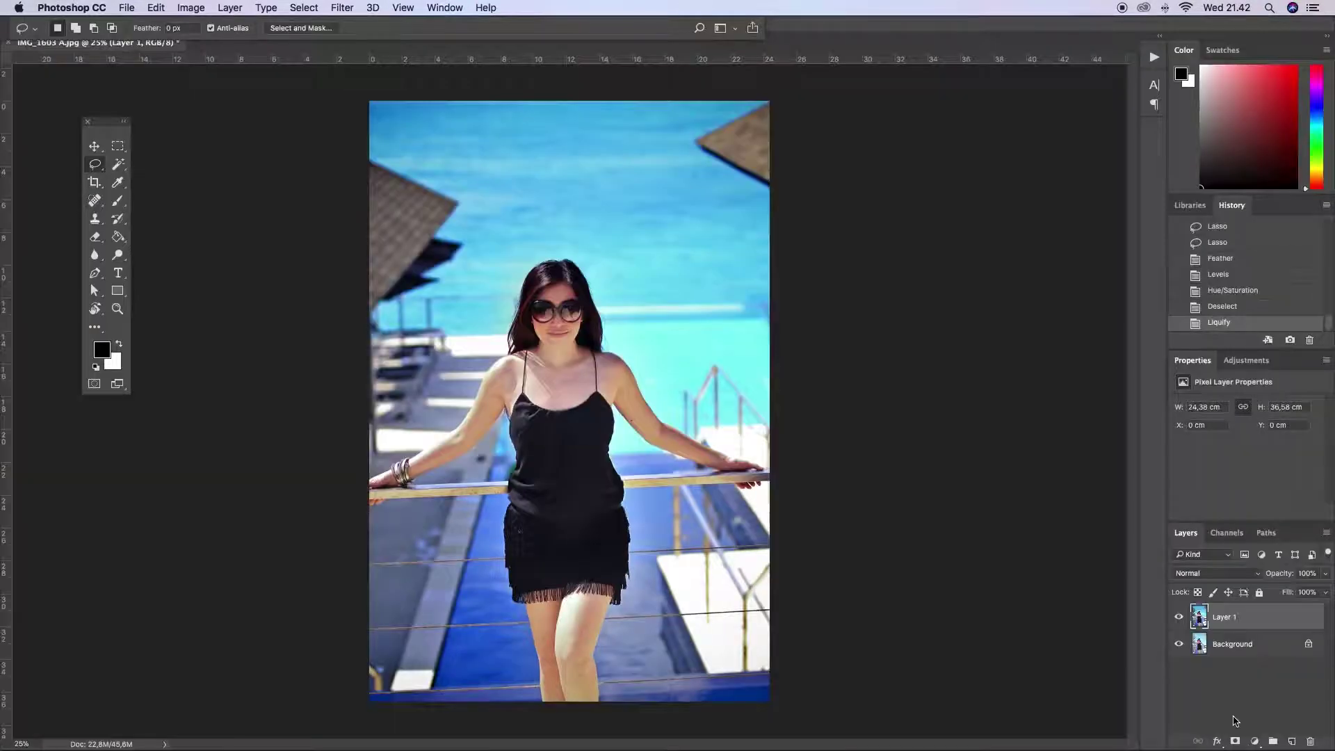
Hide and show Layer 1 to compare the retouched photo with the Background.
click(1179, 618)
click(1178, 618)
click(1179, 617)
click(1179, 618)
Lasso the front of the black top, feather the selection, and darken it with Levels using a black input of 6.
key(super+plus)
key(super+plus)
scroll(1130, 403, down, 10)
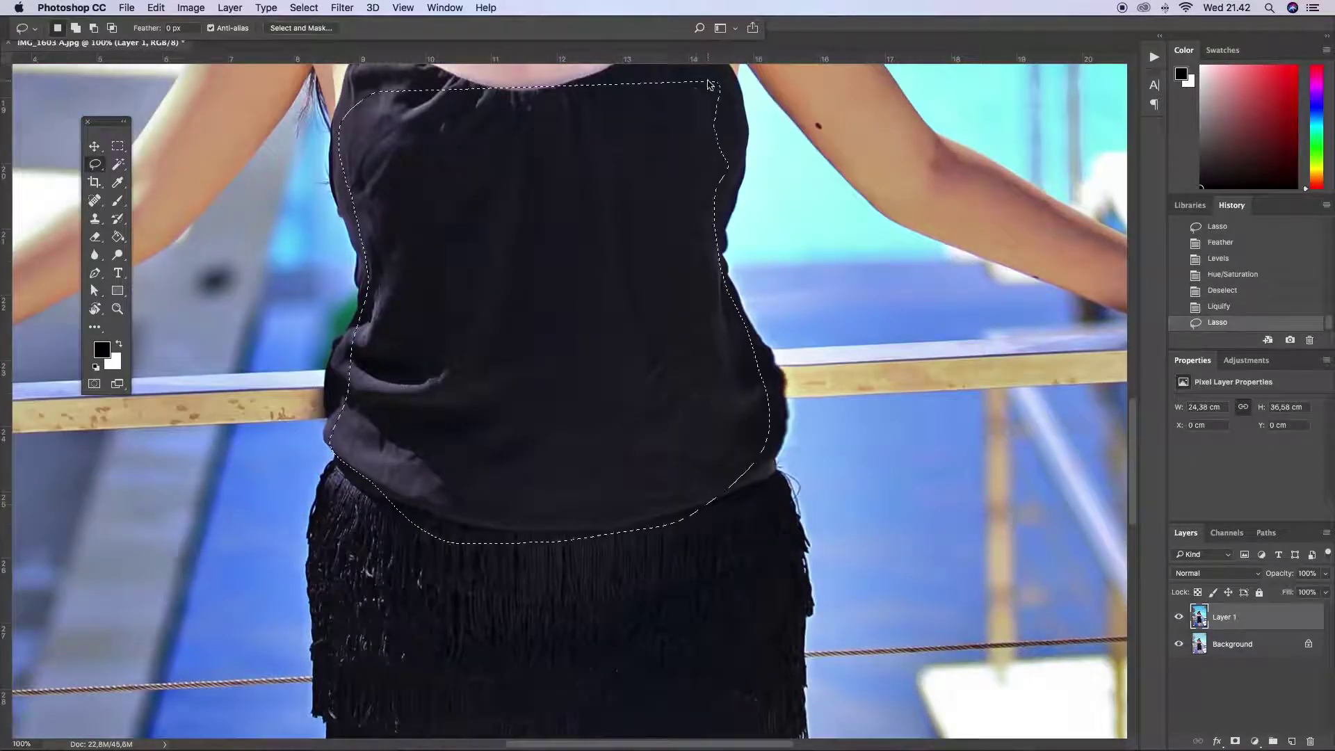
key(shift+F6)
text(1)
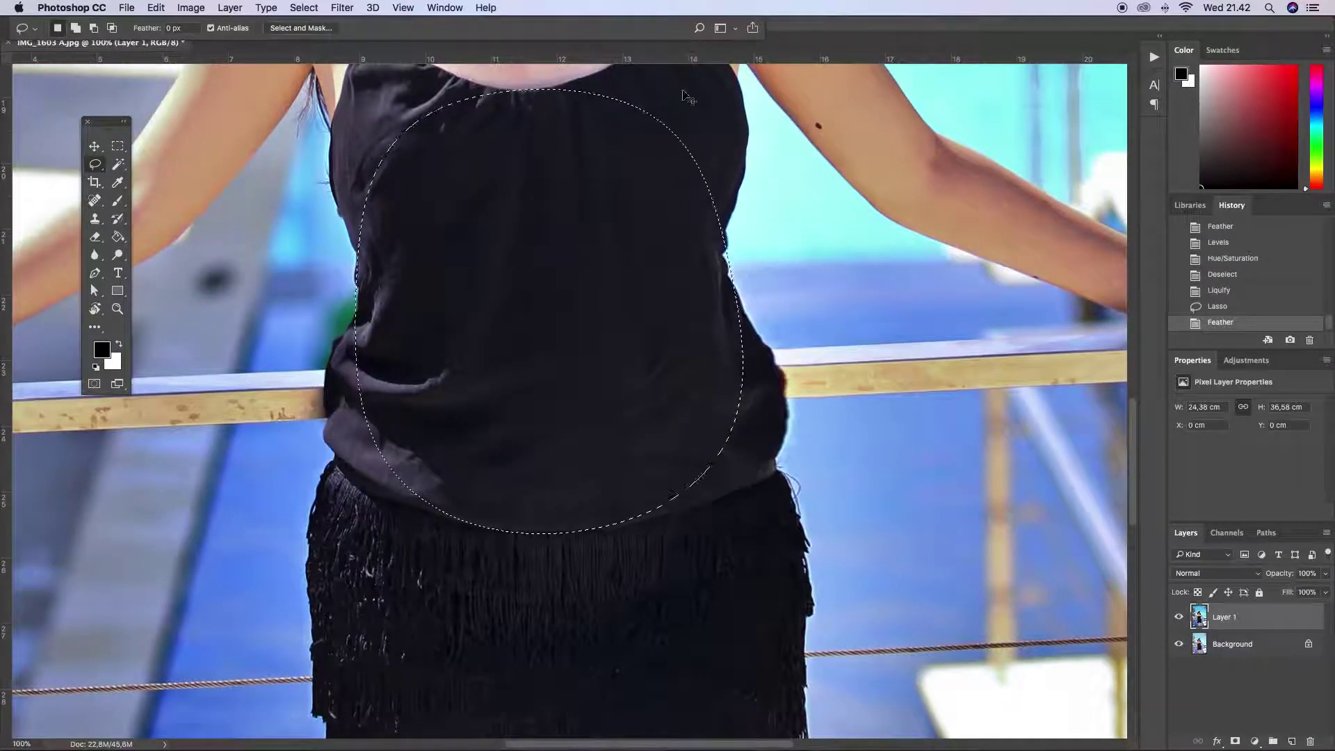
key(super+l)
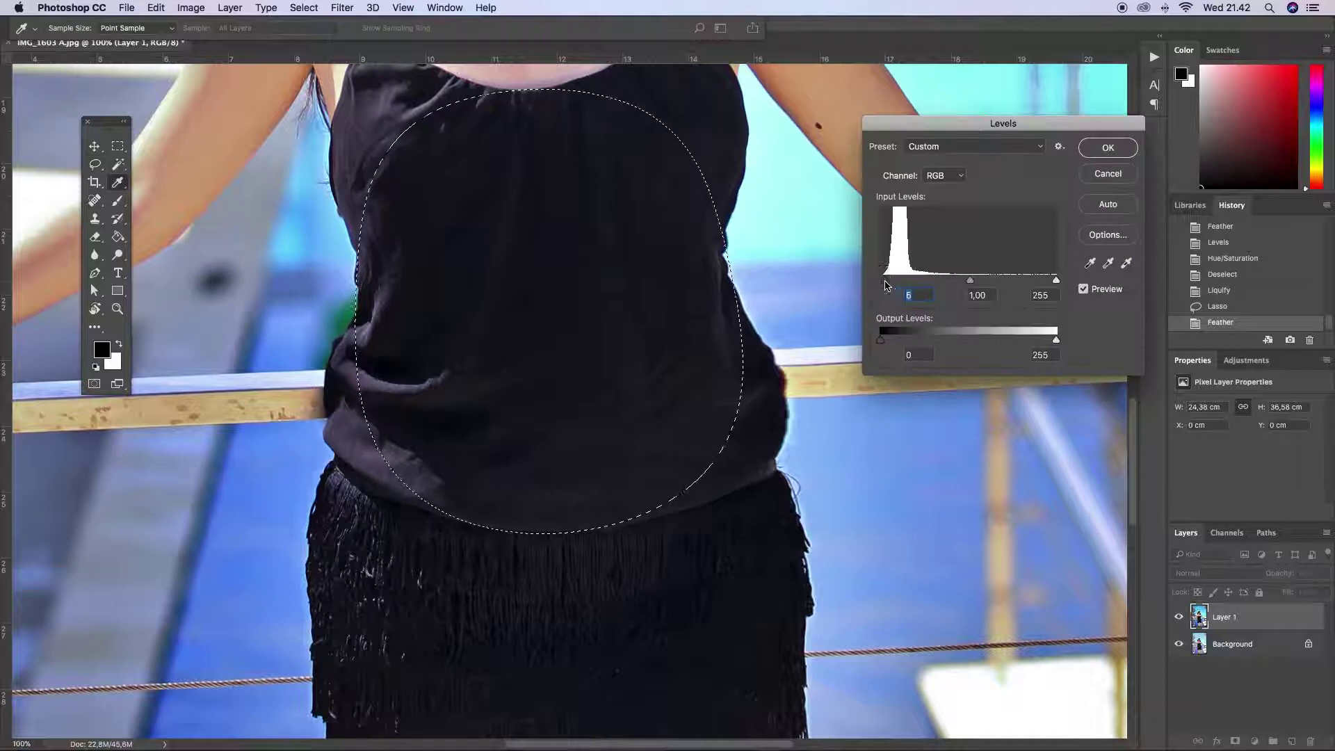
key(Return)
click(191, 7)
mouse_move(213, 46)
mouse_move(343, 7)
mouse_move(362, 170)
click(539, 221)
key(Escape)
Replace the selection with a feathered Lasso selection around the middle of the black top.
key(super+d)
mouse_move(490, 166)
mouse_down()
mouse_move(710, 283)
mouse_move(647, 127)
mouse_up()
key(shift+F6)
key(Return)
Apply a Gaussian Blur with a radius of 2 to the selected part of the top and clear the selection.
click(342, 7)
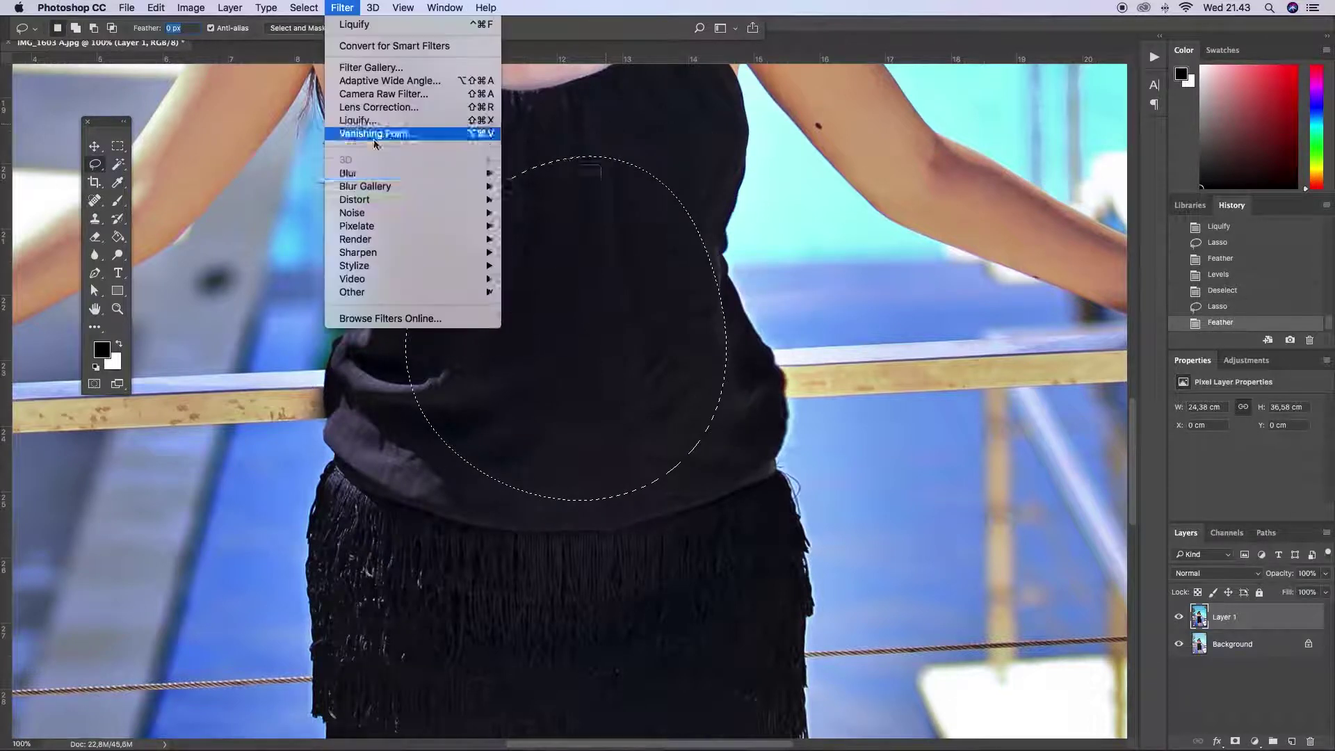
click(549, 223)
text(2)
key(Return)
key(super+d)
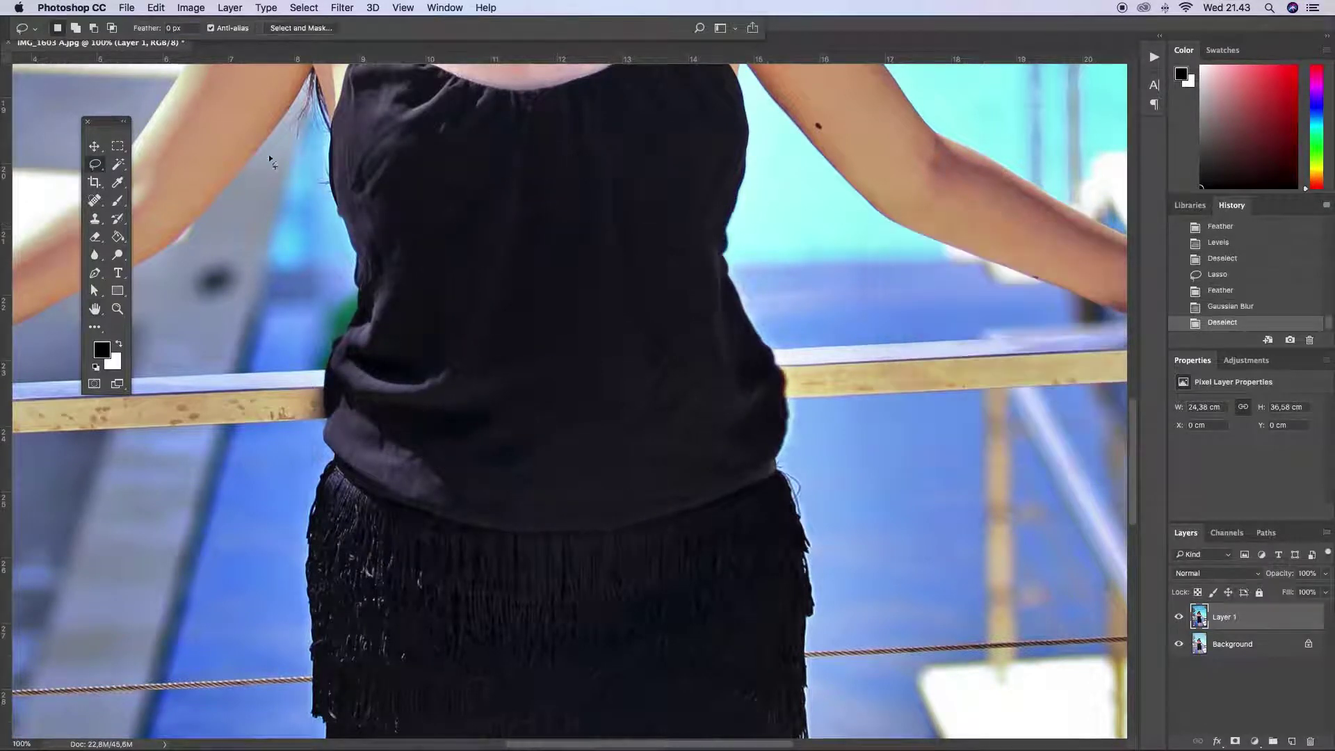
Hide and show Layer 1 with the whole photo in view to compare the retouch with the Background.
key(super+0)
key(super+minus)
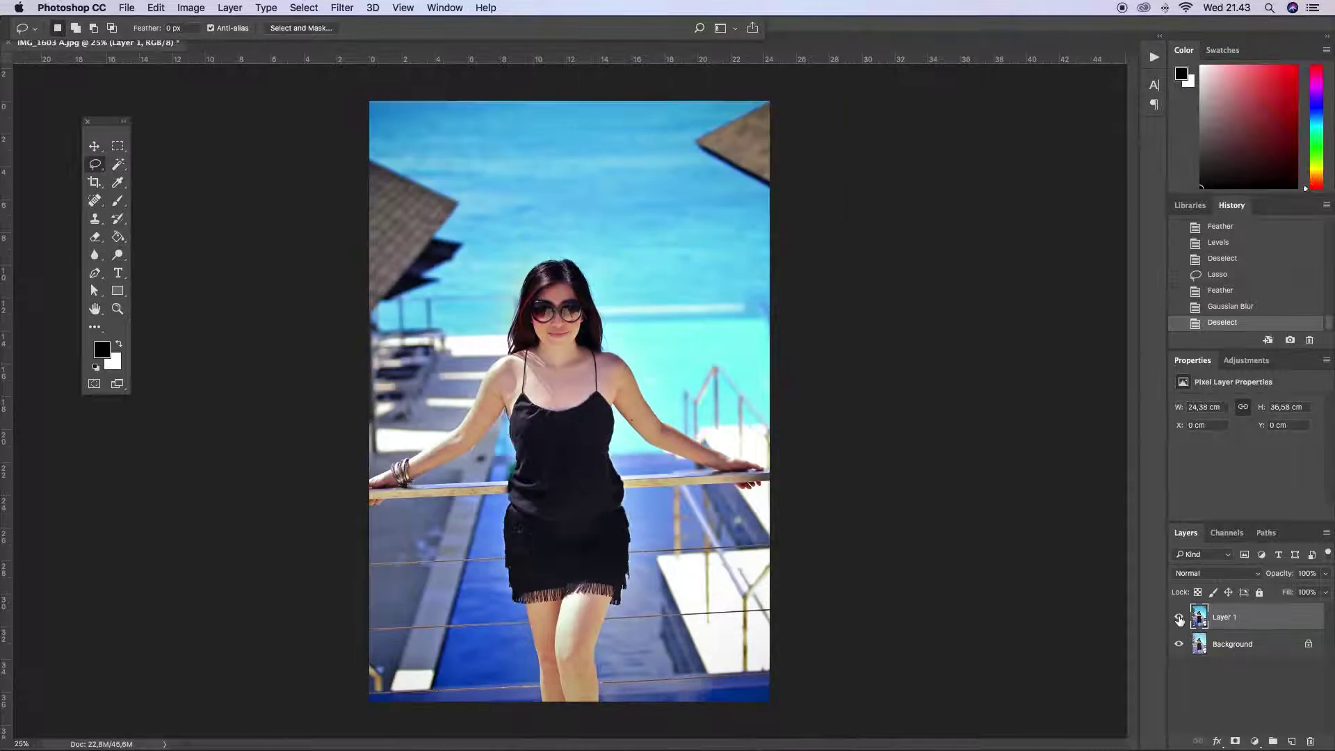
click(1179, 617)
click(1180, 617)
Lasso the woman's legs, feather the selection, lower its saturation with Hue/Saturation, and clear the selection.
key(super+plus)
key(super+plus)
key(super+plus)
scroll(119, 175, down, 5)
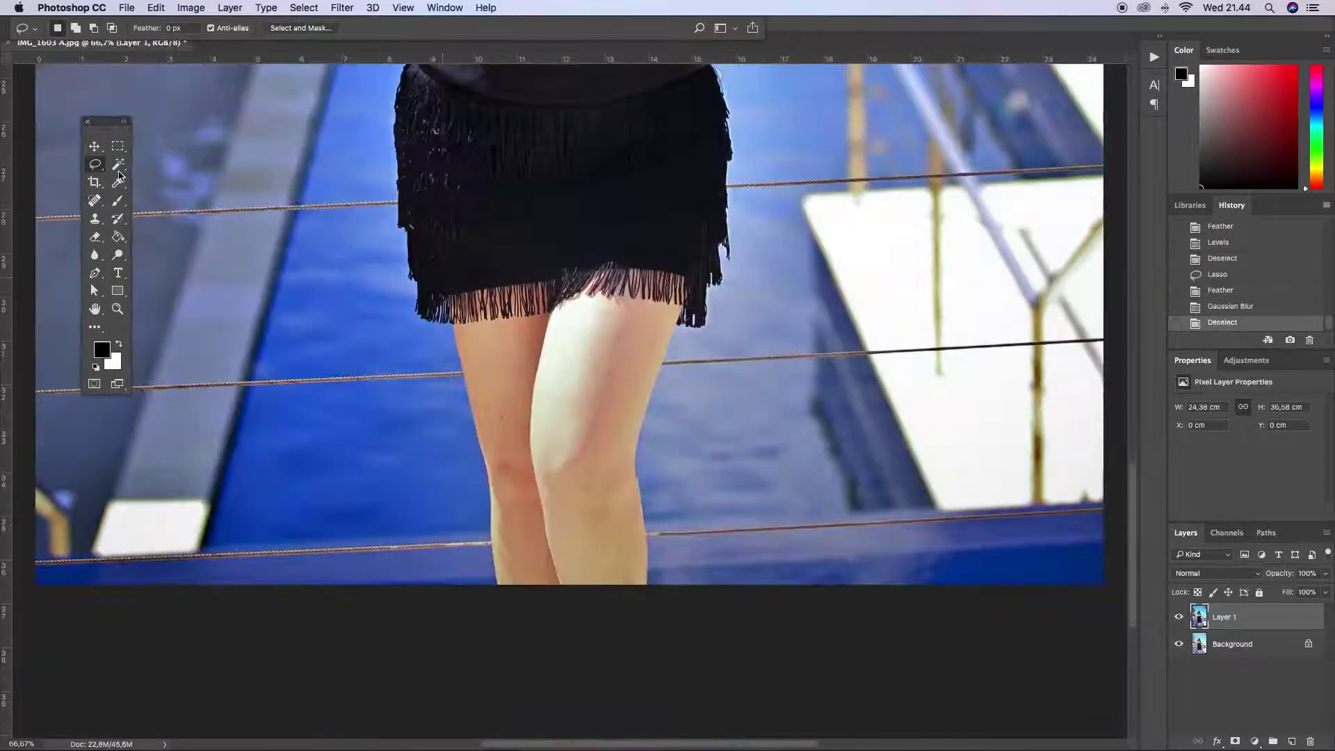
drag(710, 271, 708, 272)
key(shift+F6)
key(Return)
key(super+u)
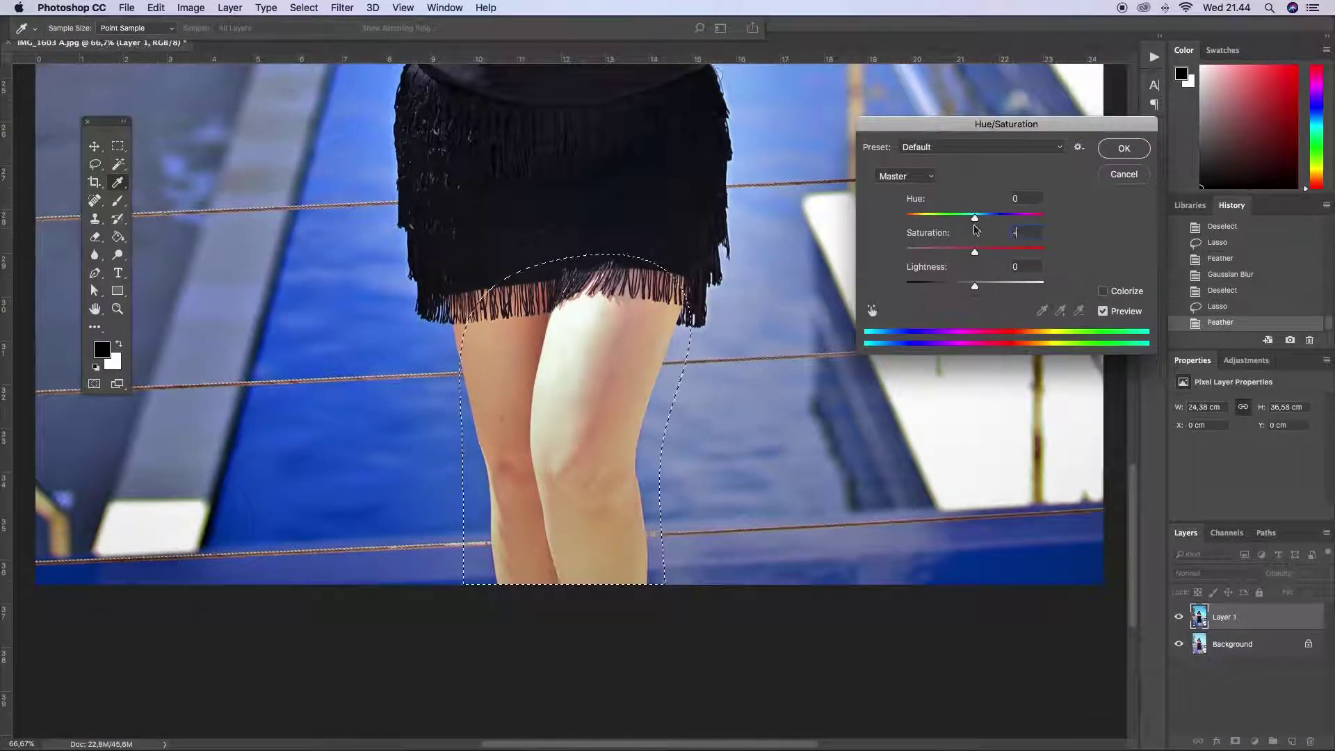
key(Return)
key(super+d)
Toggle Layer 1's visibility twice to compare the adjusted legs with the original at full-figure view.
key(super+minus)
key(super+minus)
key(super+minus)
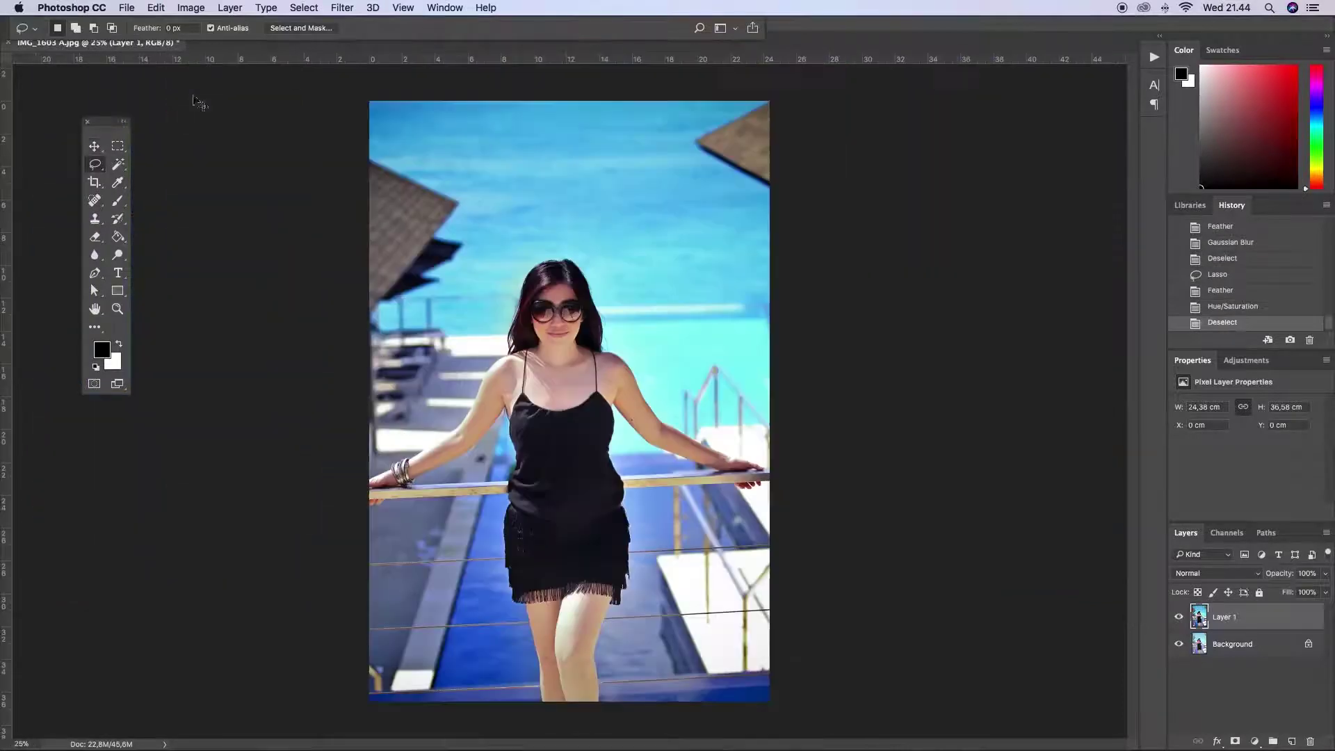
click(1180, 617)
click(1179, 617)
click(1180, 617)
click(1180, 617)
Lasso around the woman's whole figure, feather the selection, and apply Shadows/Highlights with the shadows amount at 2%.
key(super+plus)
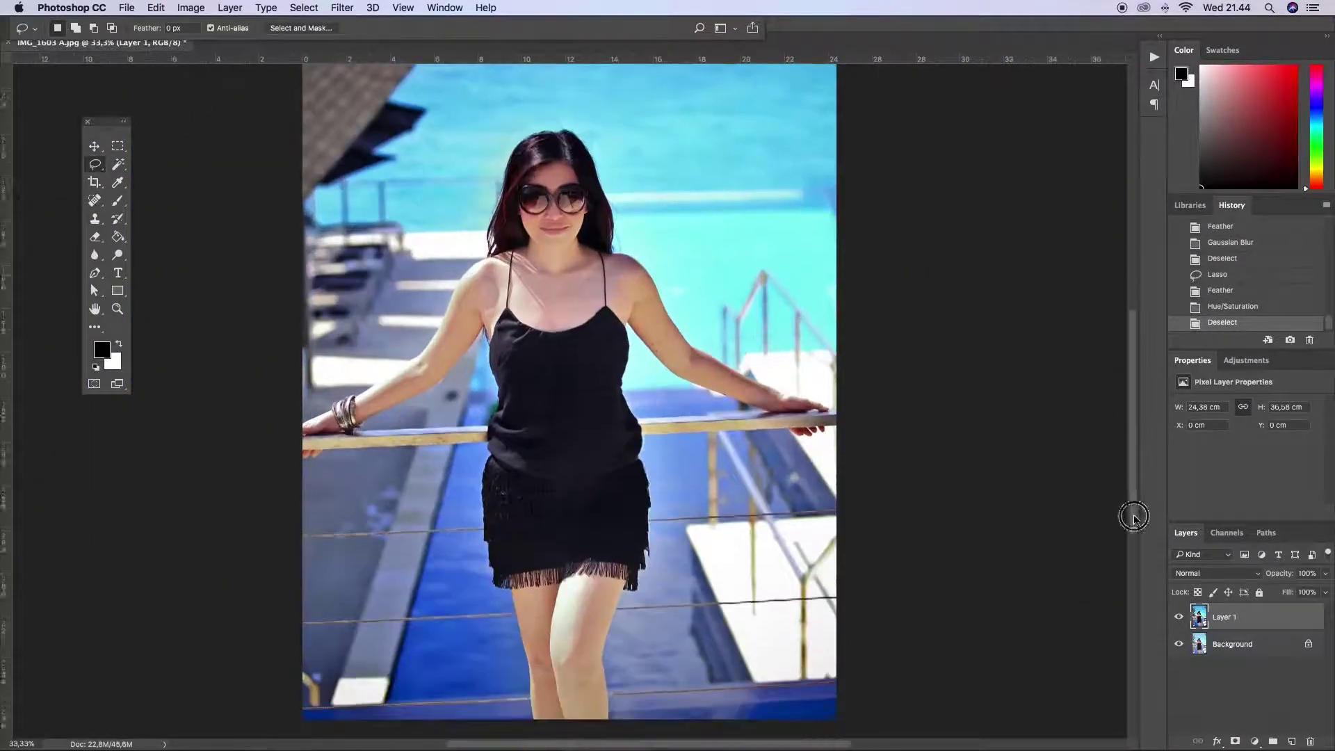
drag(270, 417, 270, 417)
key(shift+F6)
key(Return)
click(190, 8)
mouse_move(215, 45)
click(405, 290)
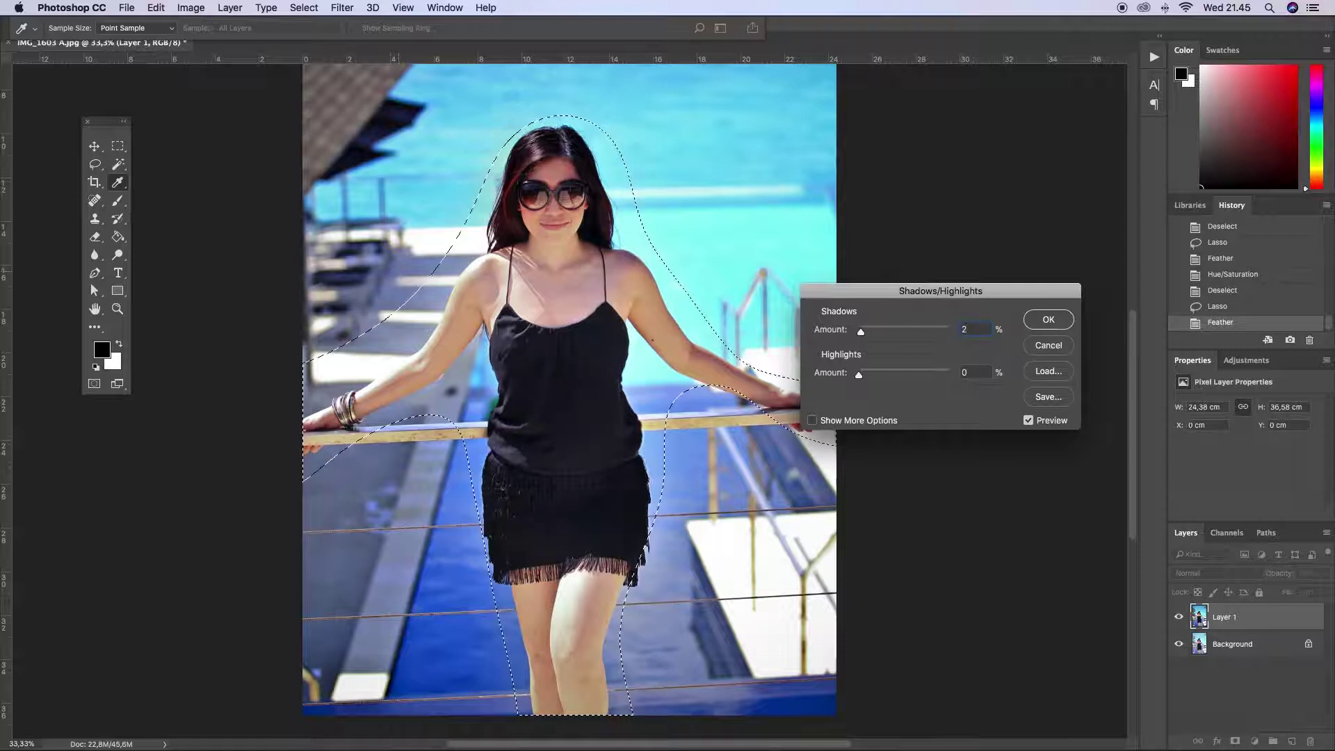
key(Return)
Adjust the selected figure's midtones slightly with Levels, apply Brightness/Contrast with a brightness of 2, and clear the selection.
key(super+l)
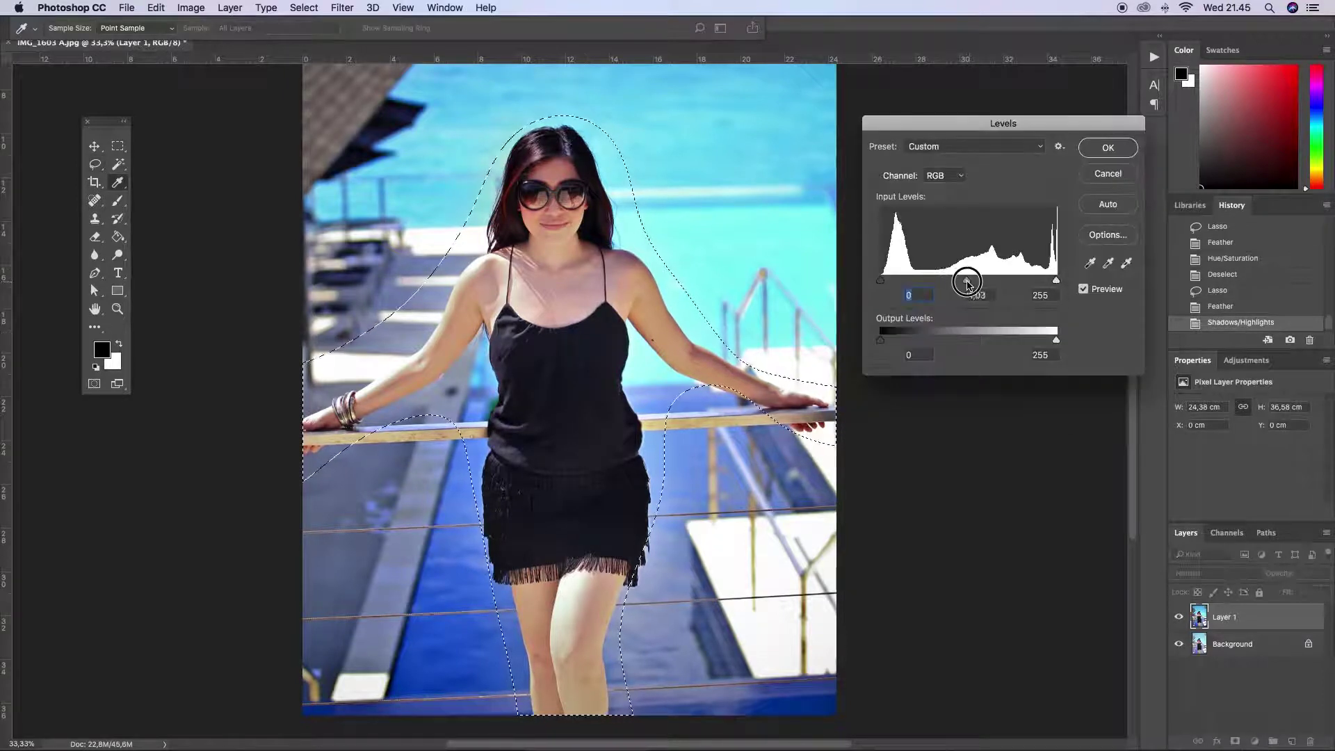
key(Return)
click(191, 8)
mouse_move(223, 39)
click(372, 41)
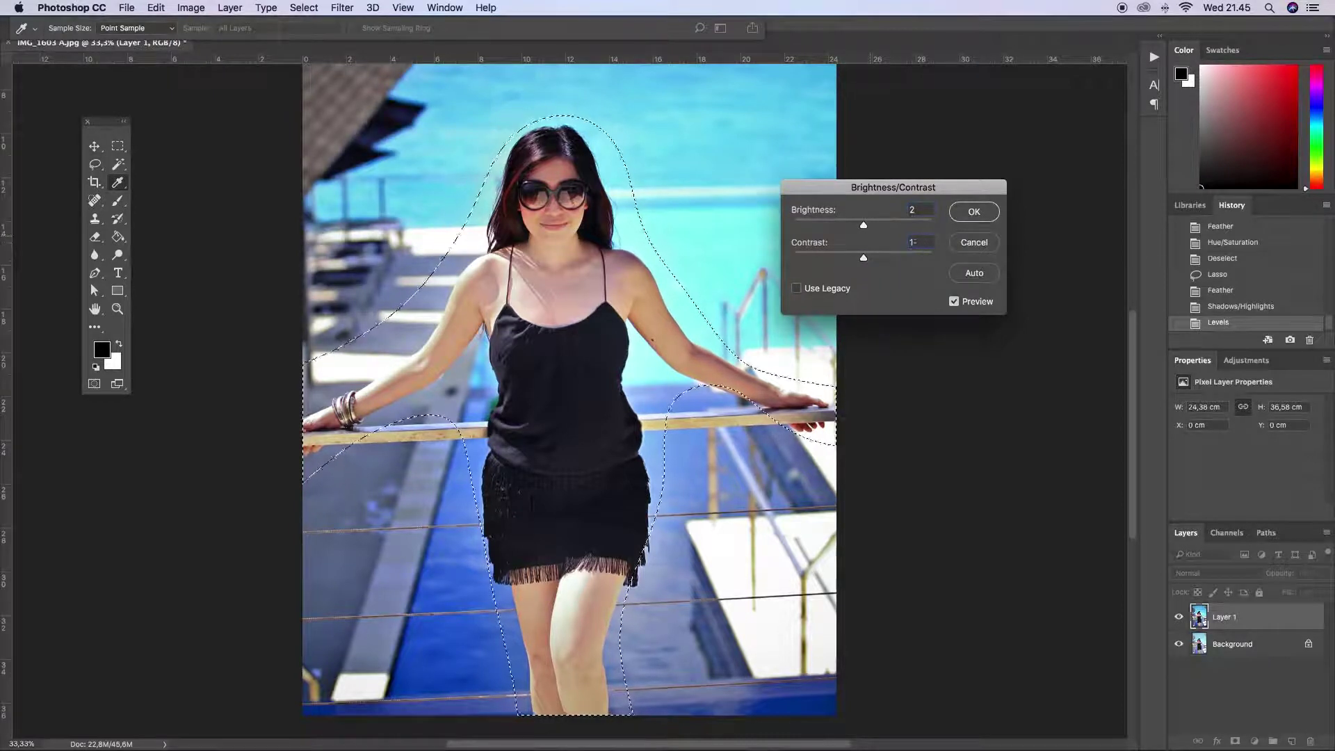
click(991, 214)
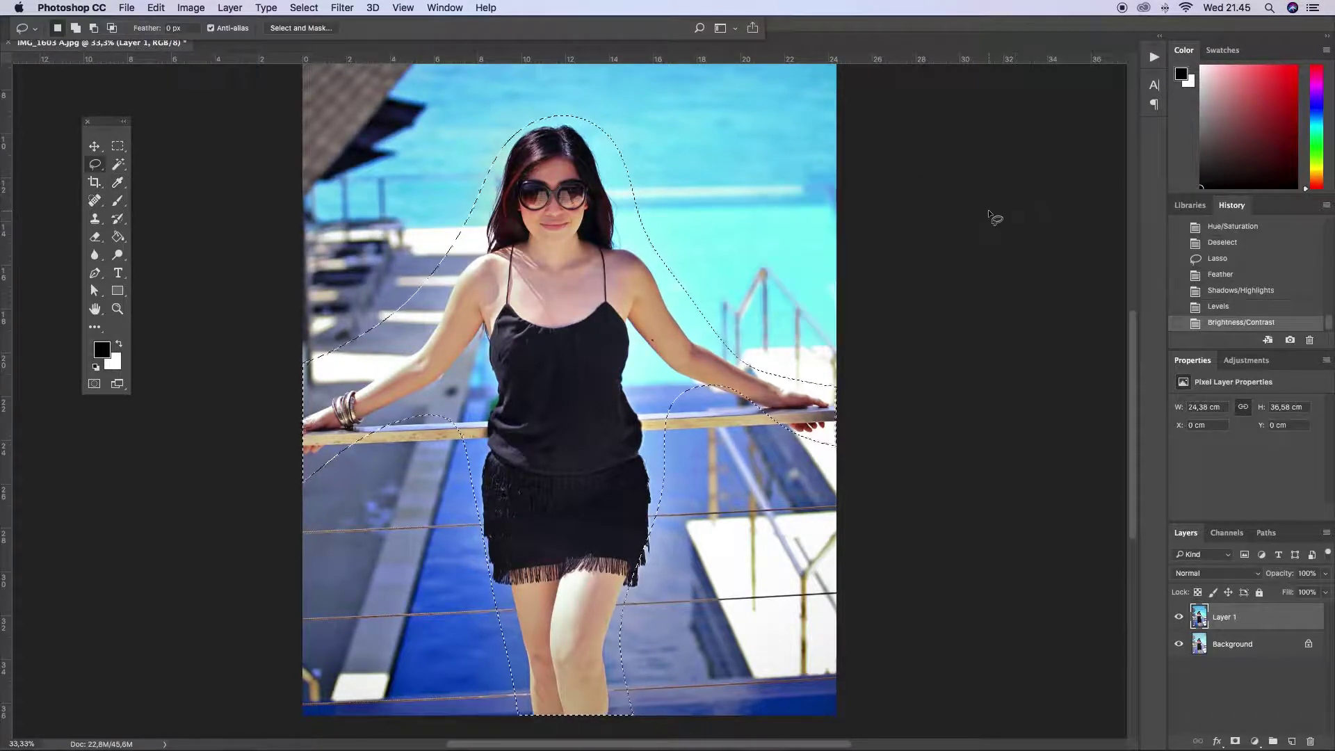
key(super+minus)
key(super+d)
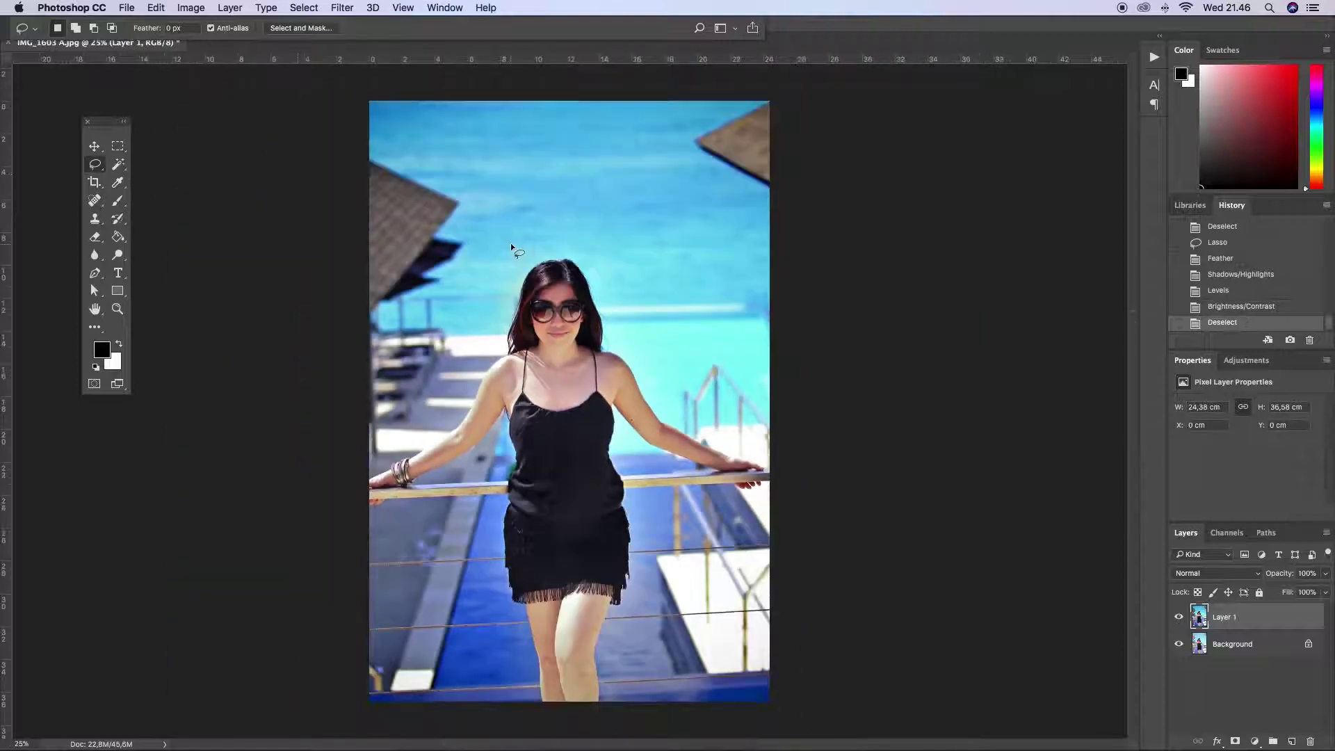
Lasso the sea behind the woman between the roofs, feather the selection, and darken its shadows with Levels.
mouse_move(385, 172)
mouse_down()
mouse_move(787, 206)
mouse_move(438, 313)
mouse_move(452, 206)
mouse_up()
key(shift+F6)
key(Return)
key(super+l)
drag(880, 279, 901, 280)
key(Return)
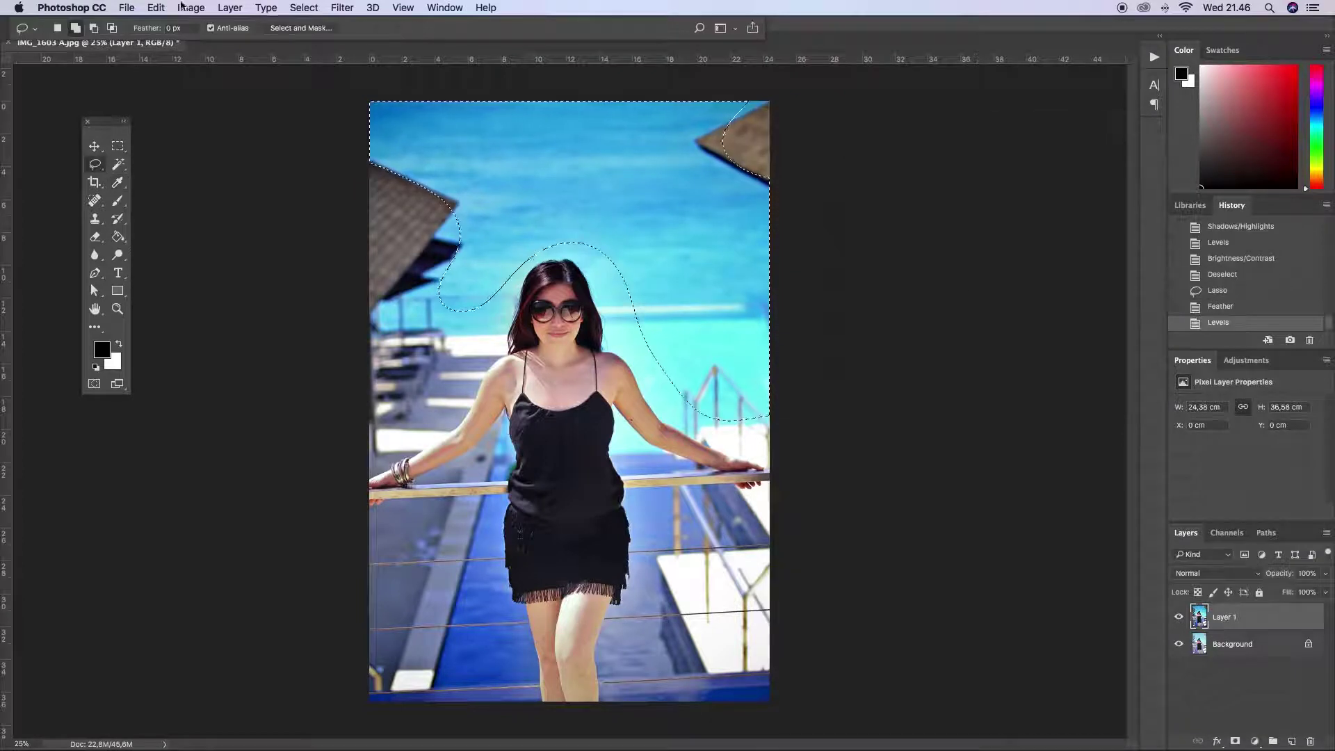
Try several cooling presets in Photo Filter and apply one to the selected sea.
click(190, 8)
click(385, 144)
click(974, 406)
click(975, 471)
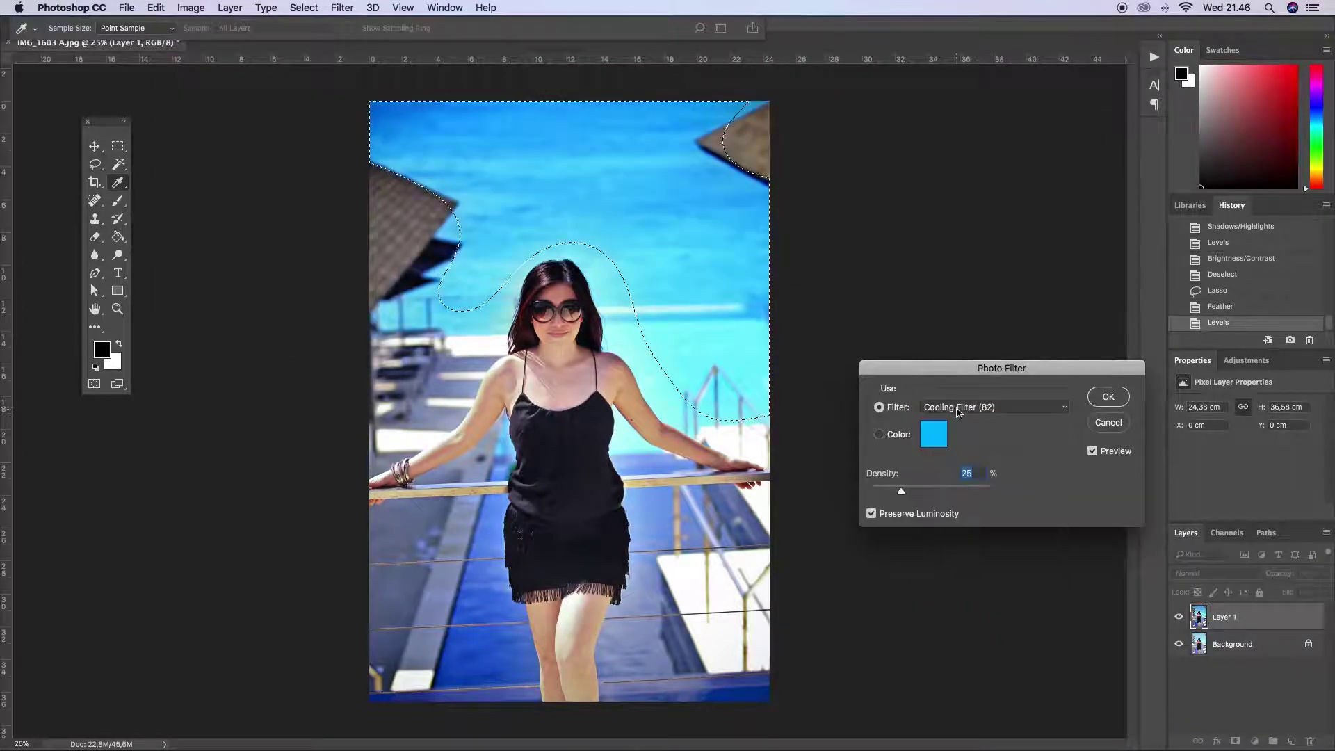
click(962, 406)
click(963, 395)
click(962, 405)
click(962, 393)
click(963, 406)
click(967, 440)
click(1108, 398)
key(l)
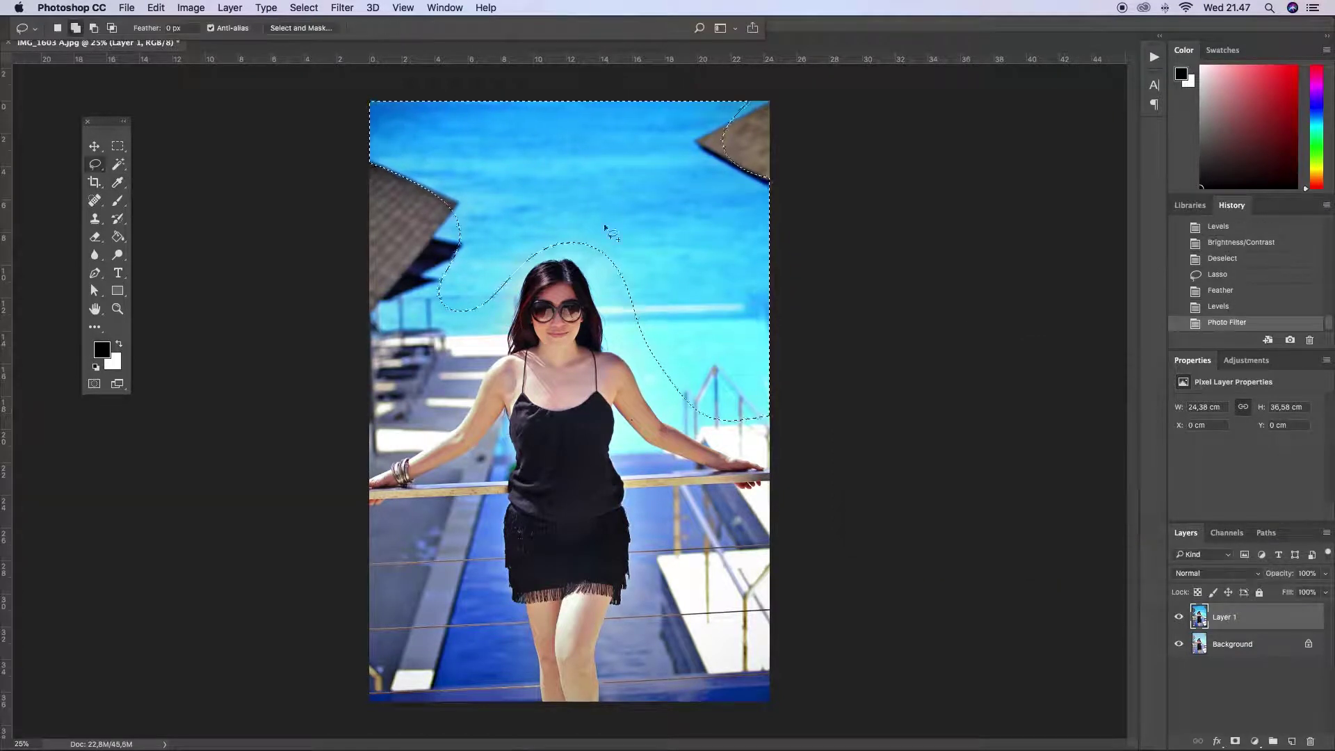
Replace the selection with a feathered Lasso selection across the upper water, apply Gaussian Blur to it, and deselect.
click(511, 118)
drag(779, 212, 465, 74)
key(shift+F6)
key(Return)
click(342, 8)
mouse_move(356, 173)
click(557, 222)
key(Return)
key(super+d)
Hide and show Layer 1 to compare the bluer, blurred water with the original photo.
key(super+plus)
click(1179, 617)
click(1179, 616)
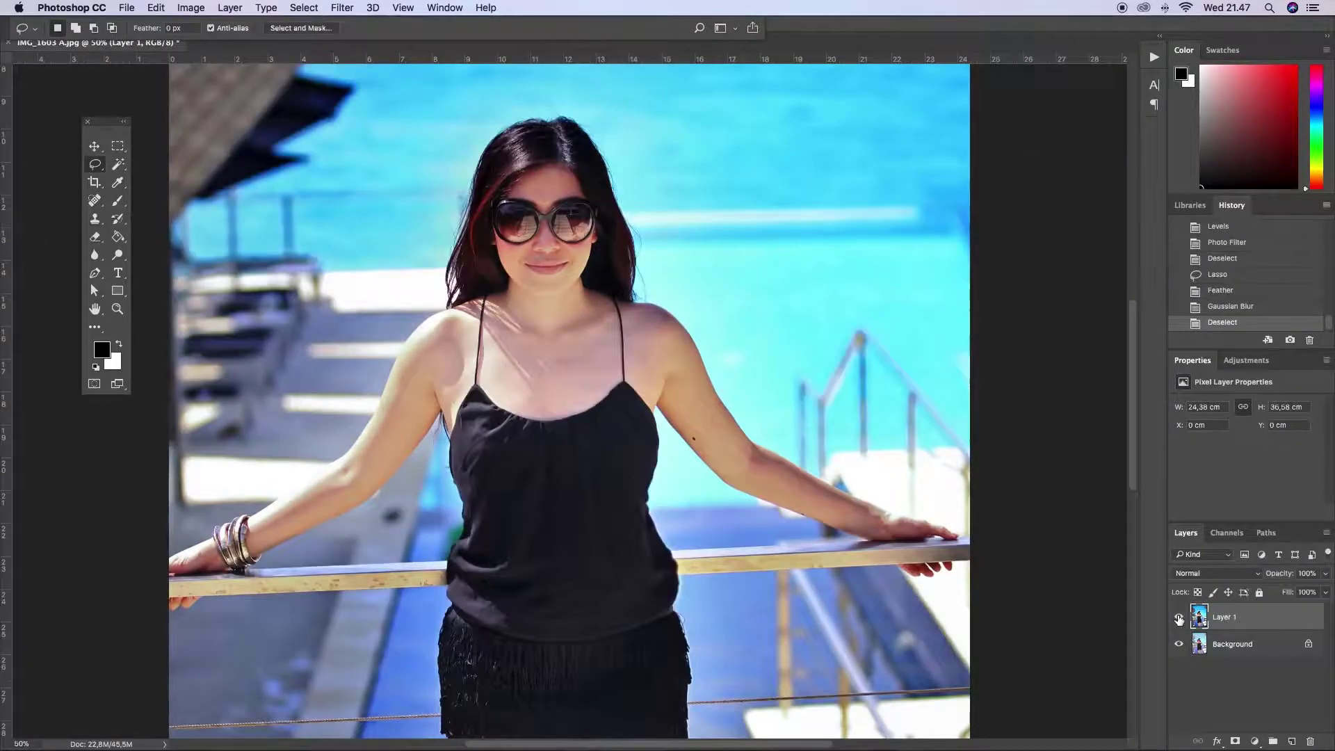
key(super+minus)
key(super+minus)
key(super+plus)
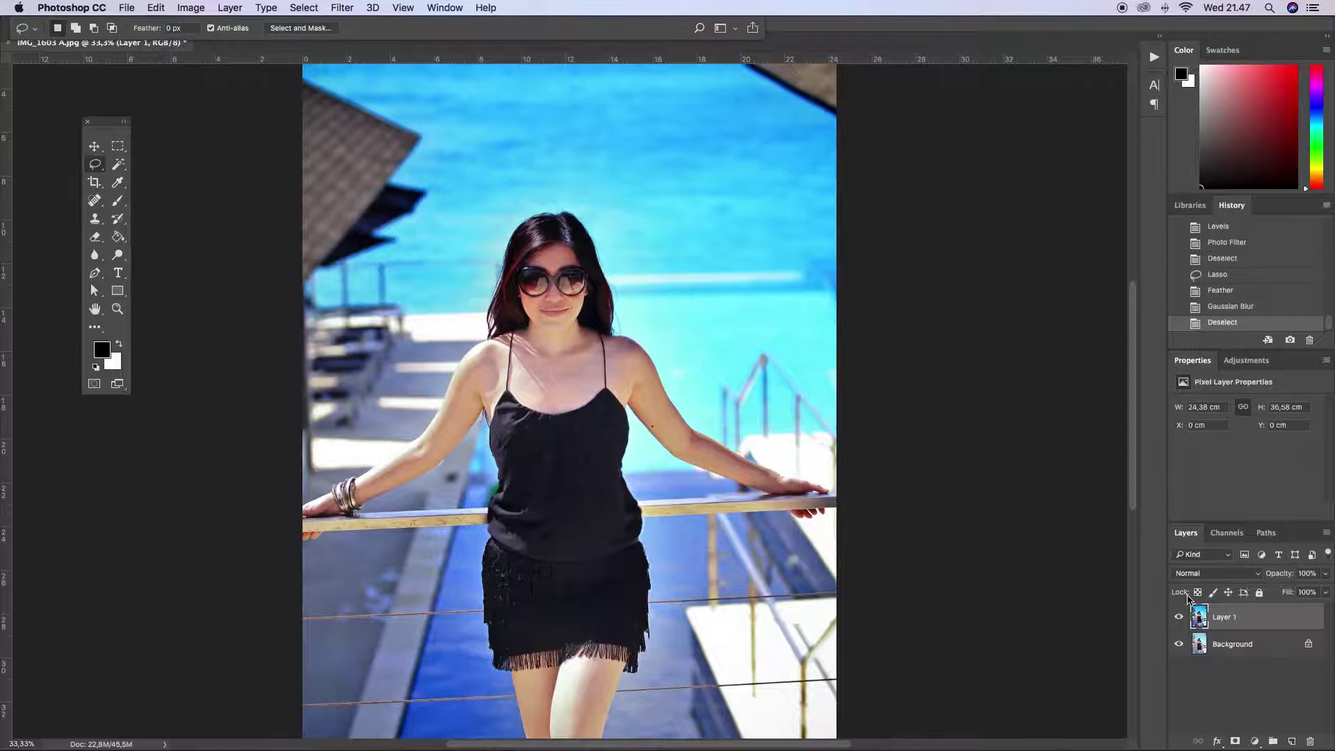
Lasso the background on both sides of the woman's head and shoulders, feather it, apply Gaussian Blur, and deselect.
key(super+minus)
drag(474, 216, 286, 119)
shift+click(431, 324)
drag(612, 320, 718, 271)
key(shift+F6)
key(Return)
click(342, 8)
mouse_move(358, 173)
click(516, 222)
key(Return)
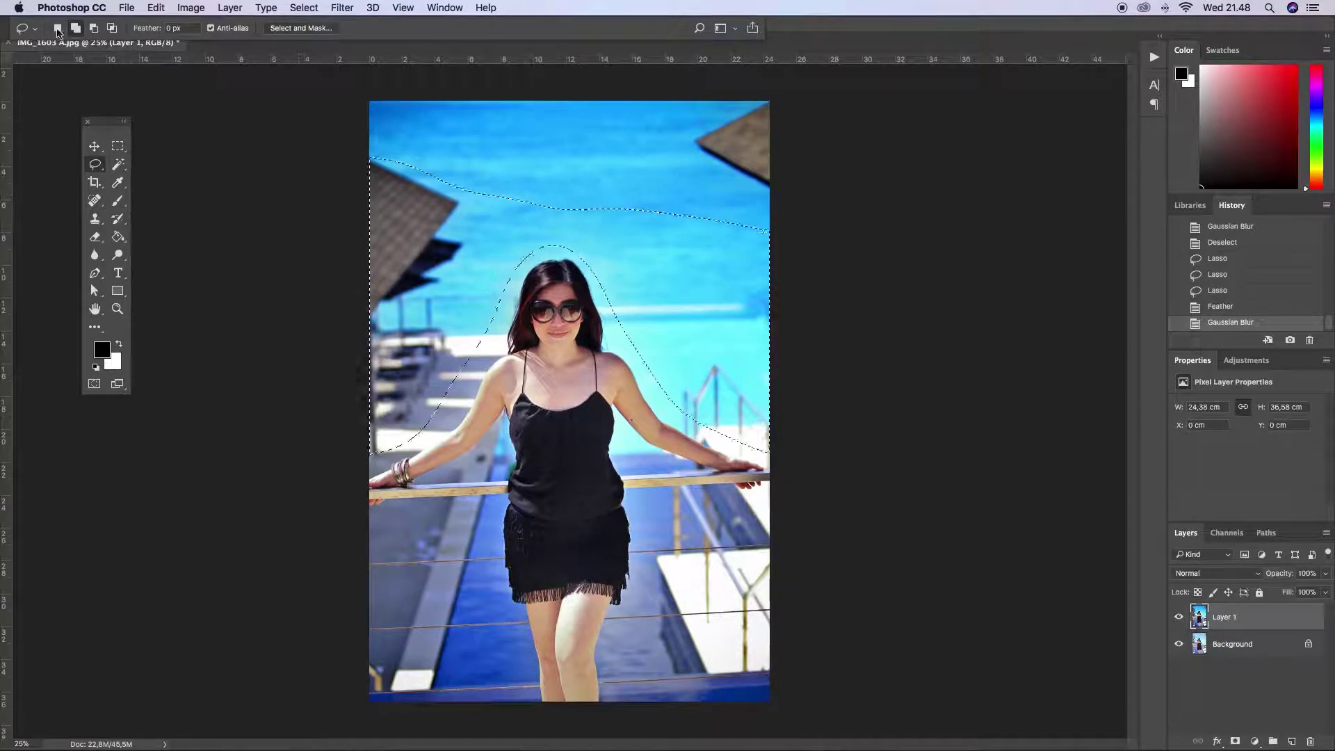
key(super+d)
Toggle Layer 1 off and on to compare the softened background with the original.
key(super+plus)
click(1179, 618)
click(1179, 619)
Move the tools palette off the face and make a feathered Lasso selection of the sunglasses lens on the photo's left side.
key(super+plus)
key(super+plus)
key(super+plus)
key(super+plus)
key(super+plus)
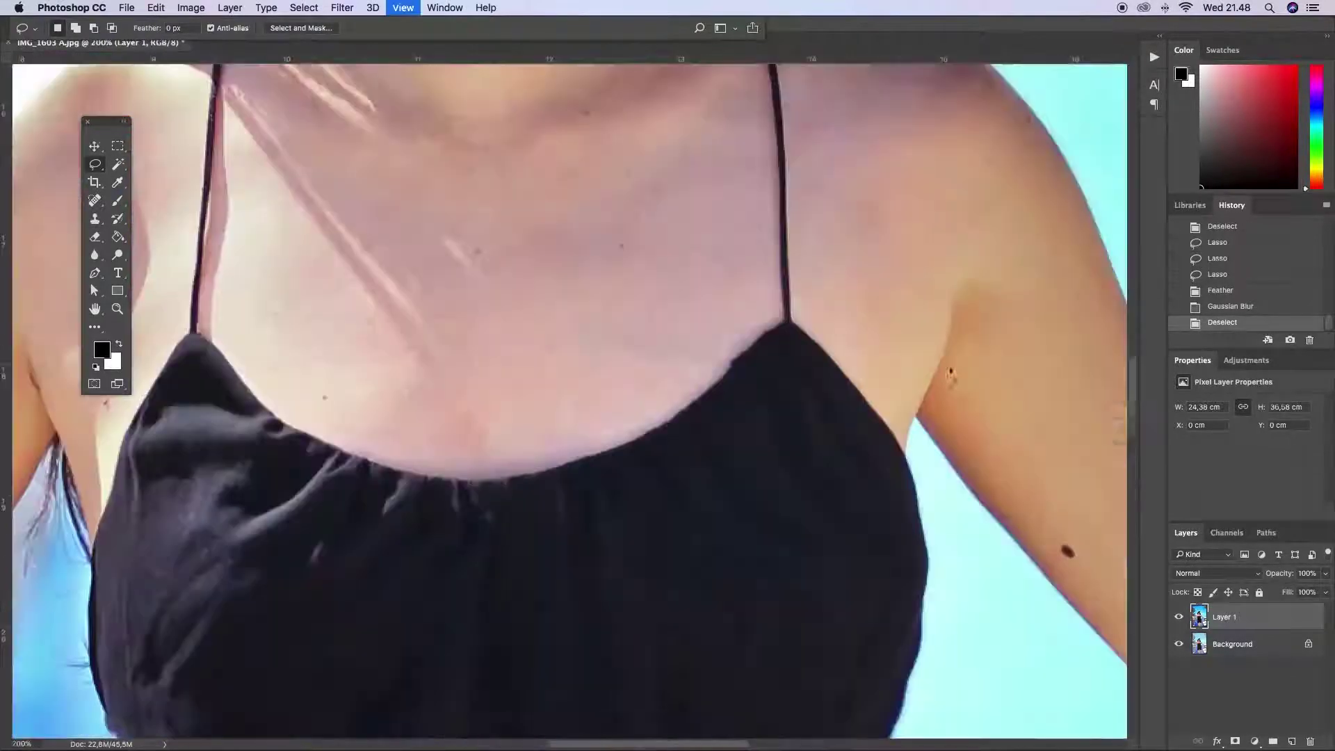
scroll(951, 369, up, 10)
drag(111, 125, 69, 132)
drag(177, 138, 157, 177)
key(shift+F6)
key(Return)
Apply a Warming Filter (85) Photo Filter and a Hue/Saturation adjustment to the selected lens.
click(191, 8)
mouse_move(209, 42)
click(364, 160)
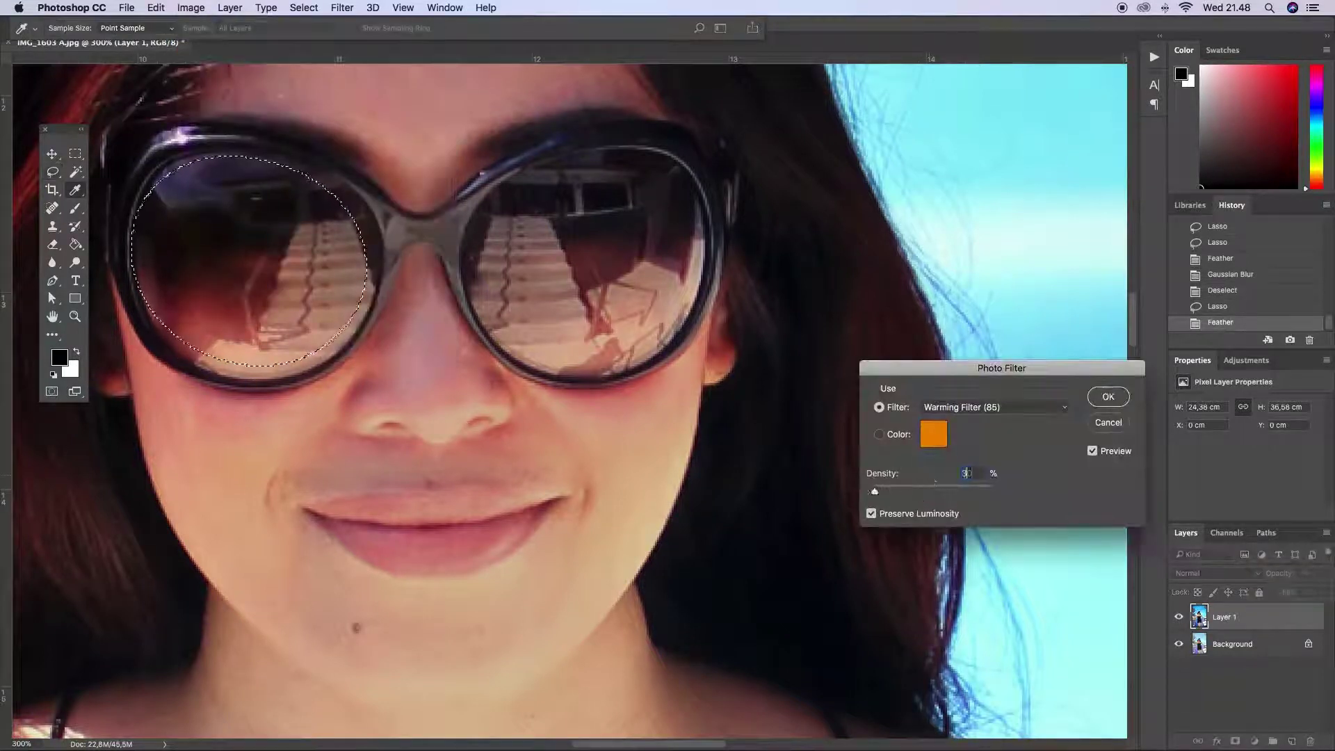
key(Return)
key(super+u)
key(Return)
key(alt+ctrl+super+f)
key(Escape)
Lasso the other sunglasses lens, feather the selection, and apply a Photo Filter to it.
mouse_move(592, 155)
mouse_down()
mouse_move(487, 229)
mouse_move(596, 150)
mouse_up()
key(shift+F6)
key(Return)
click(190, 8)
mouse_move(217, 45)
click(387, 248)
key(Return)
Adjust the second lens with Hue/Saturation, apply Brightness/Contrast with a brightness of 5, and clear the selection.
key(super+u)
key(Return)
click(341, 50)
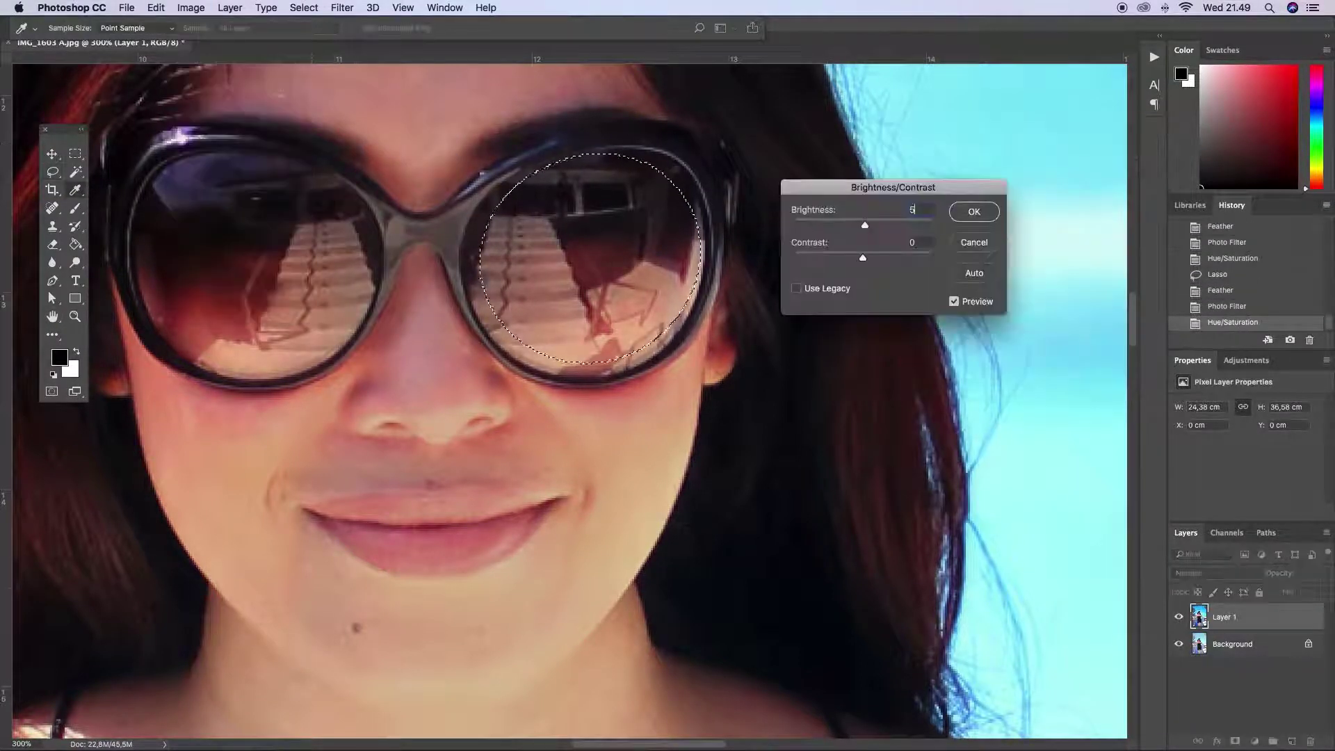
key(Return)
click(52, 154)
click(52, 172)
click(280, 128)
Hide and show Layer 1 twice to compare the tinted sunglasses and overall retouch with the original.
key(super+minus)
key(super+minus)
key(super+minus)
key(super+minus)
key(super+minus)
key(super+minus)
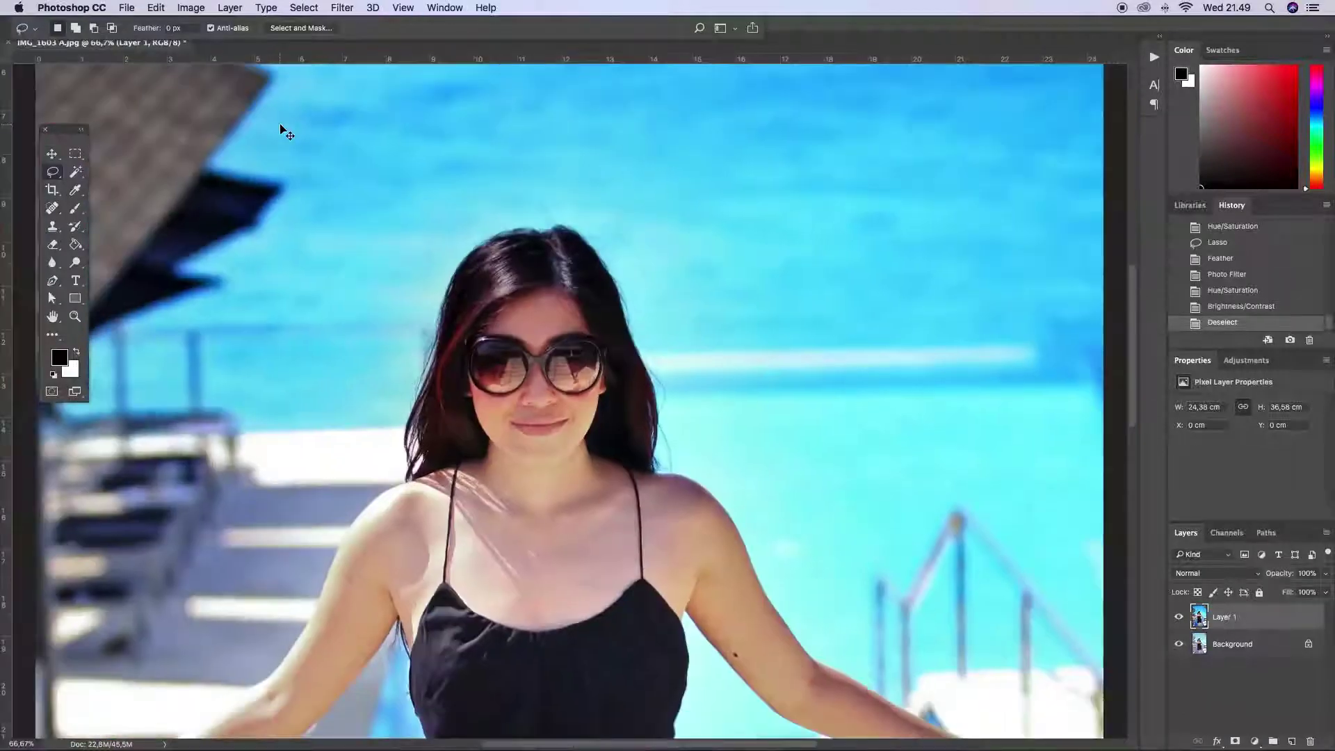
click(1178, 619)
click(1178, 618)
click(1178, 619)
click(1178, 619)
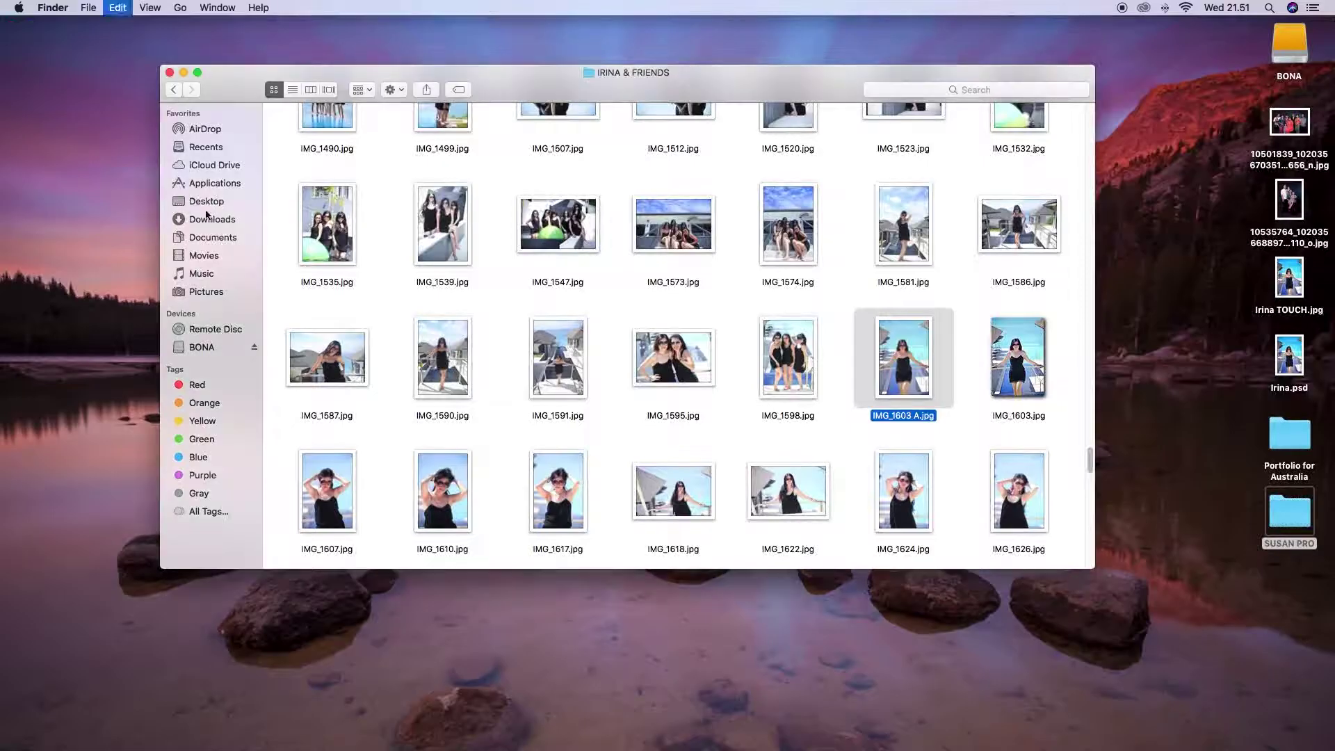
Paste the copied IMG_1603 A.jpg onto the Desktop in Finder and rename it with the woman's first name followed by RAW.
click(206, 201)
key(super+v)
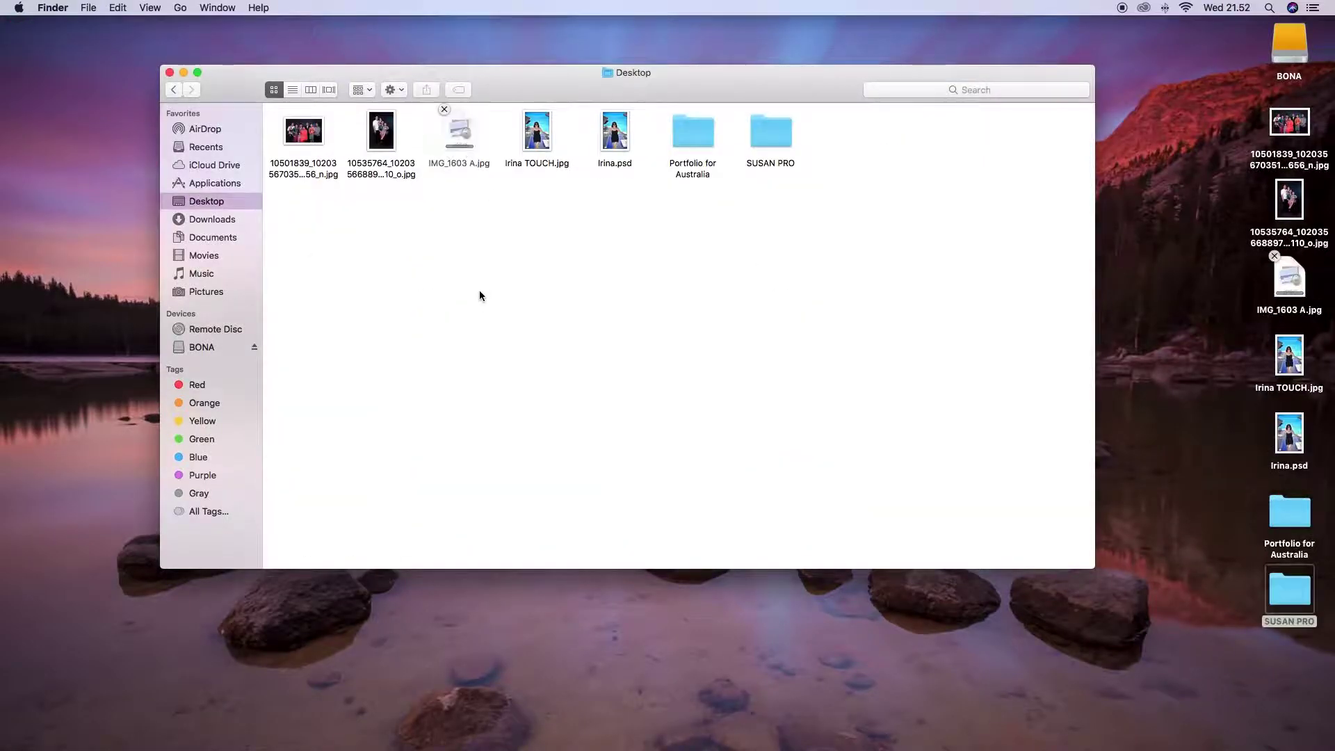
click(466, 133)
key(Return)
text(Irina RAW)
key(Return)
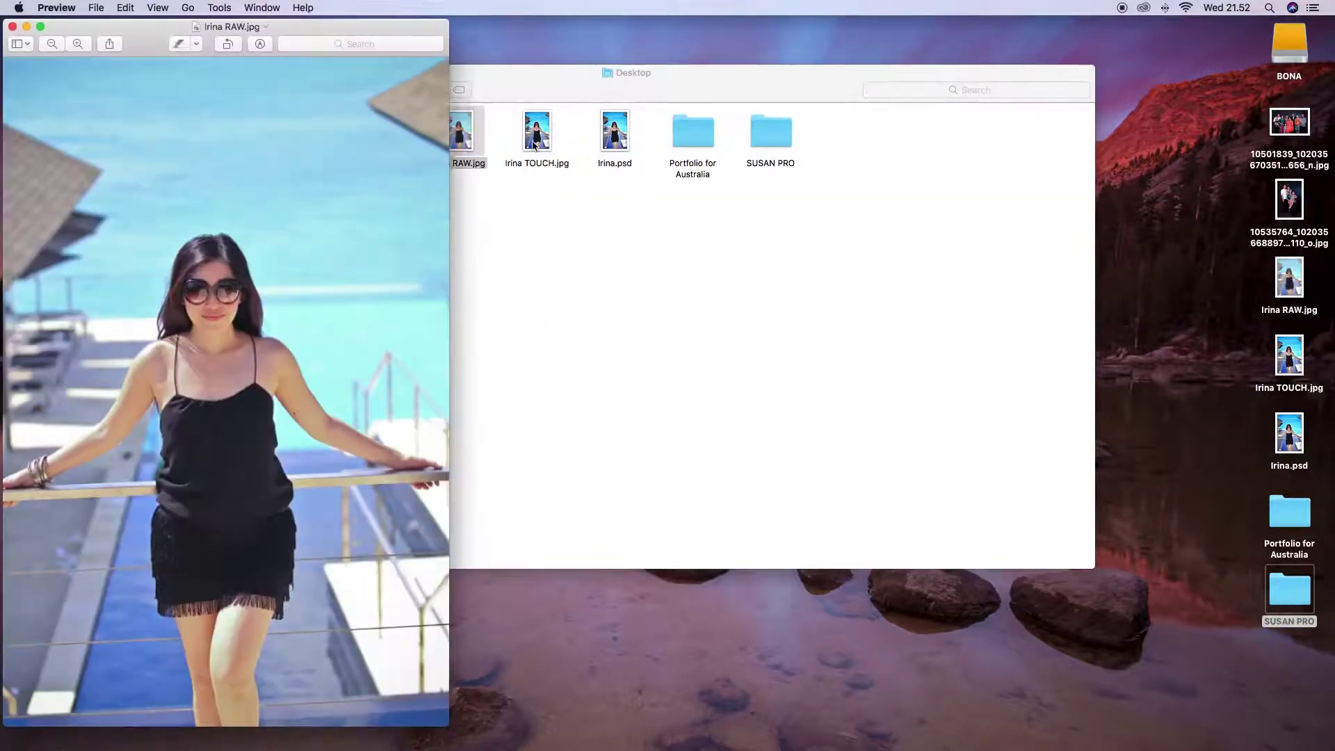
Open the TOUCH version in Preview, close the Finder window, and arrange the raw and retouched photos side by side.
double_click(537, 132)
click(539, 136)
click(170, 72)
drag(155, 50, 749, 36)
drag(344, 28, 501, 28)
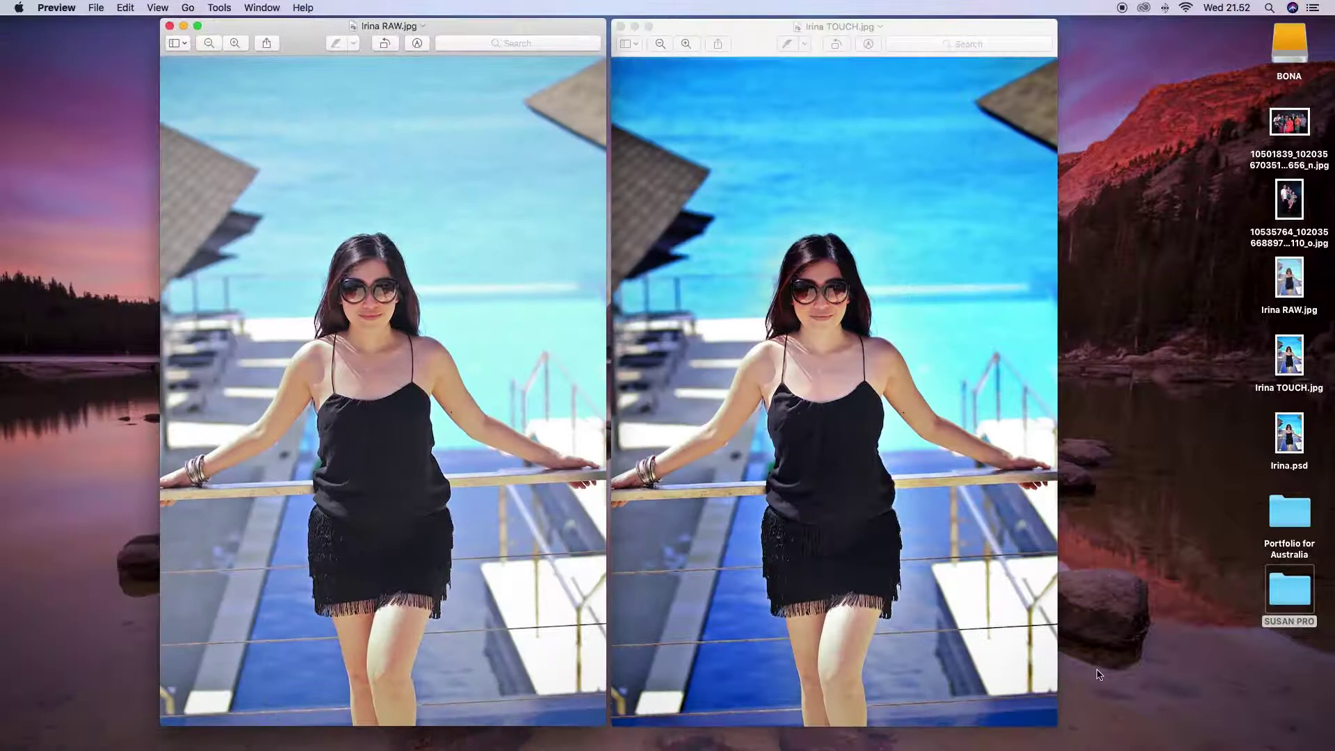